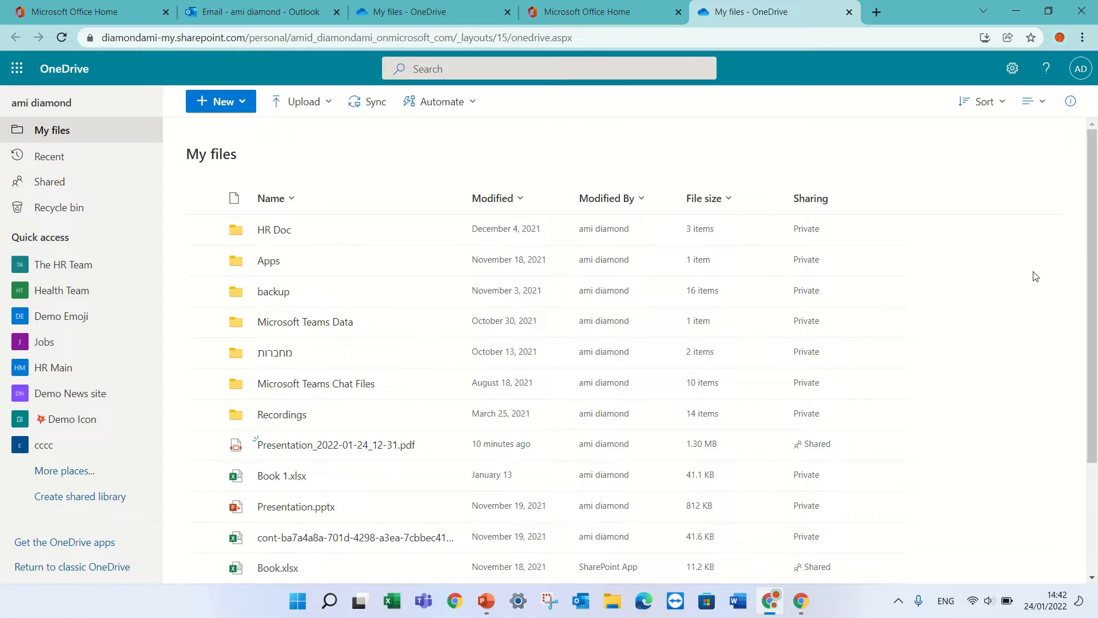
pyautogui.moveTo(1095, 209); pyautogui.dragTo(1094, 338)
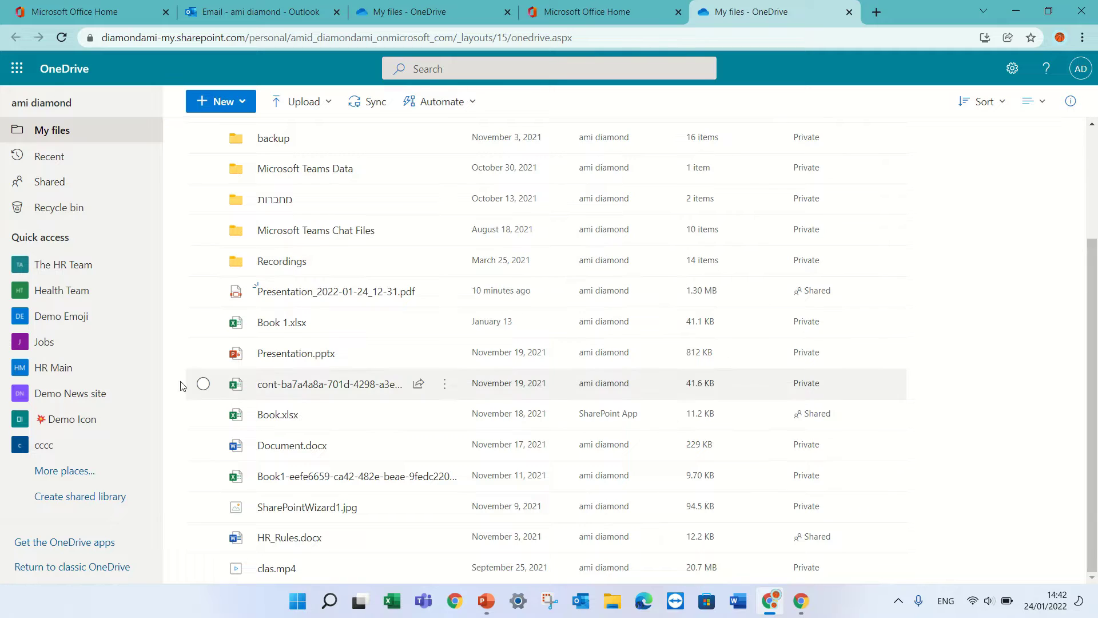
# - Run the Automate 'Copy file as a PDF' flow on Presentation.pptx and dismiss the confirmation
pyautogui.click(205, 356)
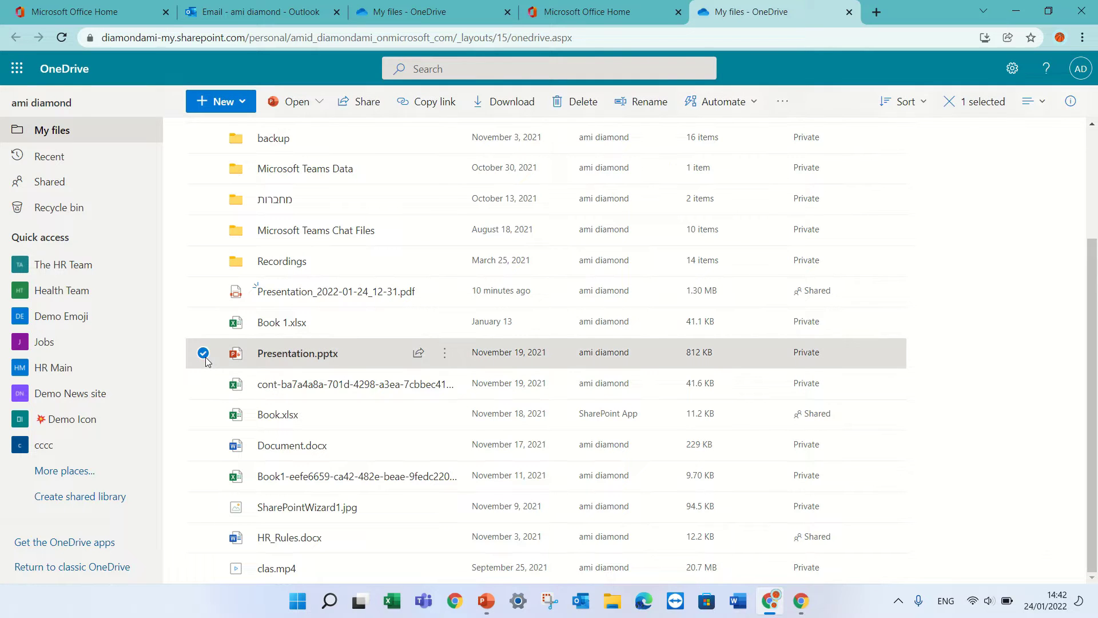
pyautogui.click(446, 361)
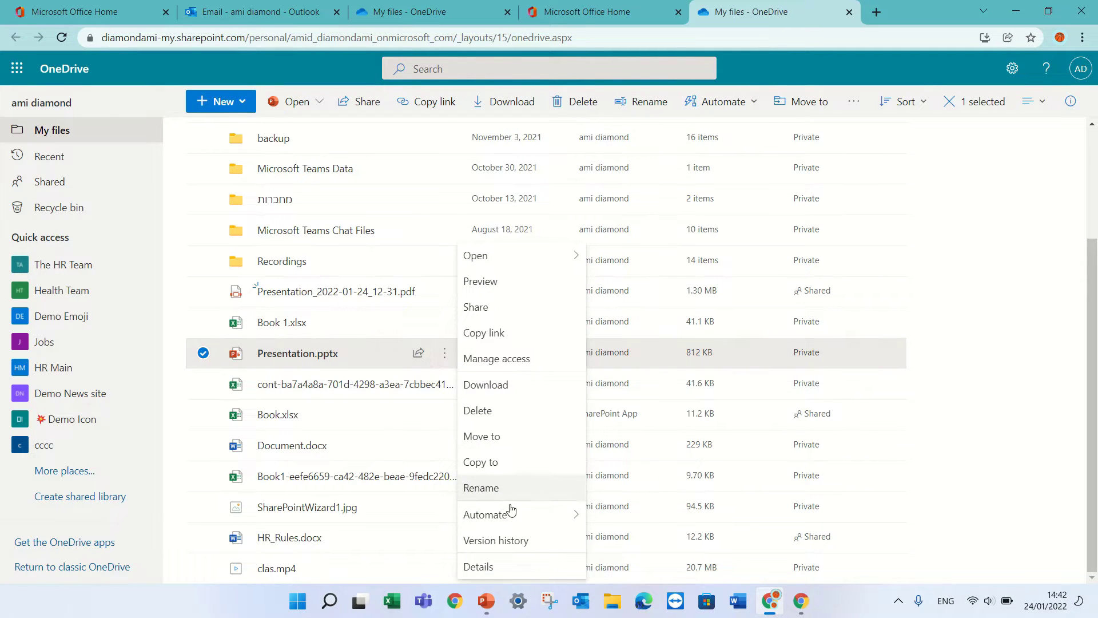
pyautogui.moveTo(518, 514)
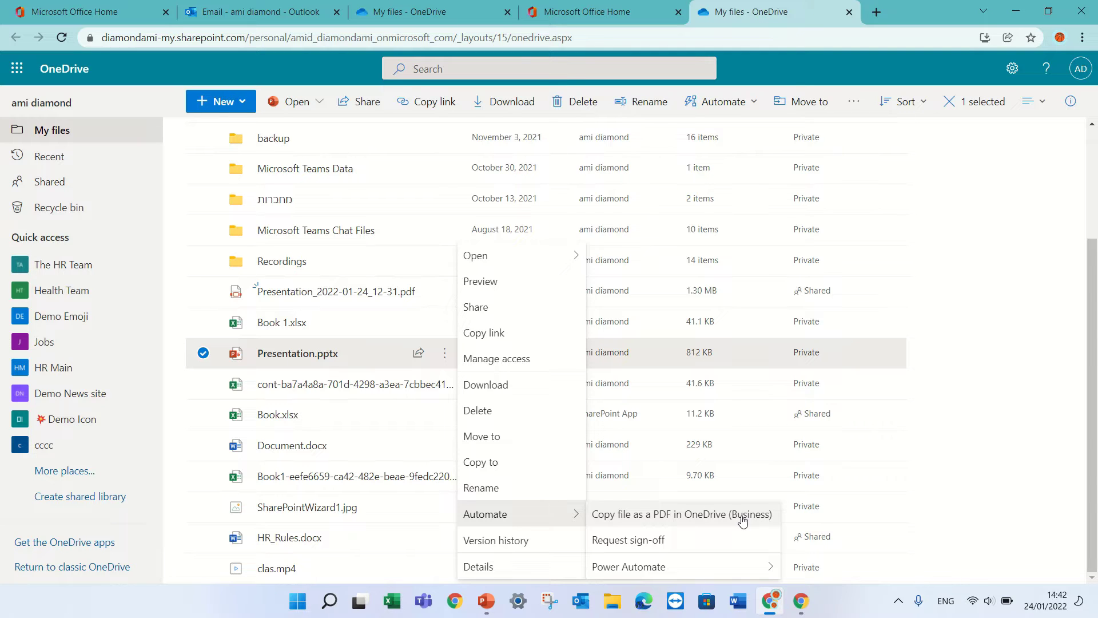
pyautogui.click(742, 518)
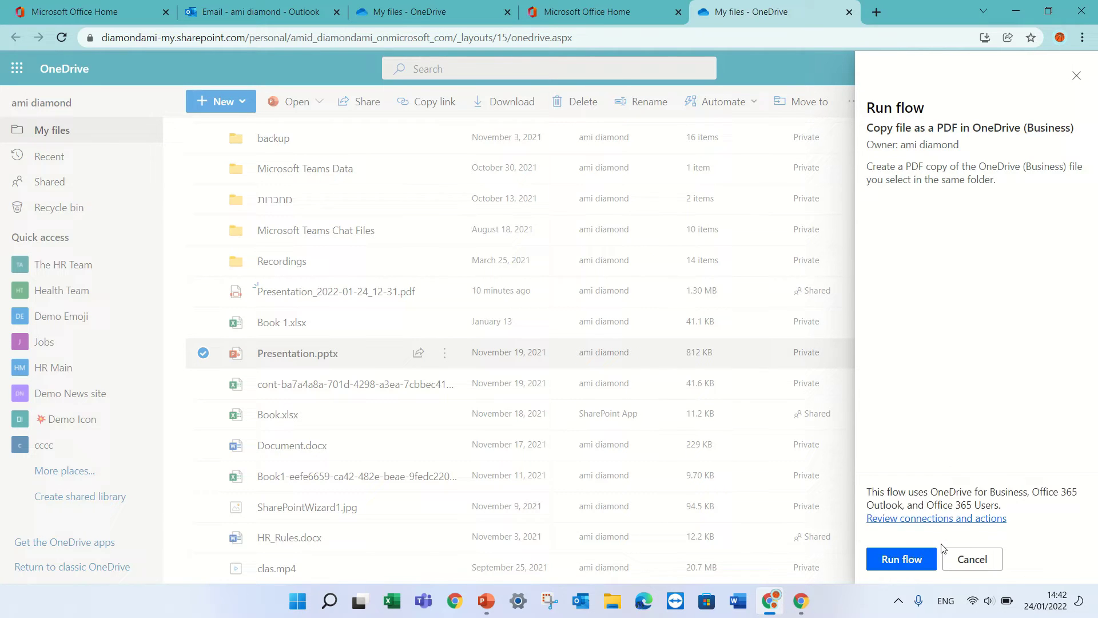
pyautogui.click(902, 559)
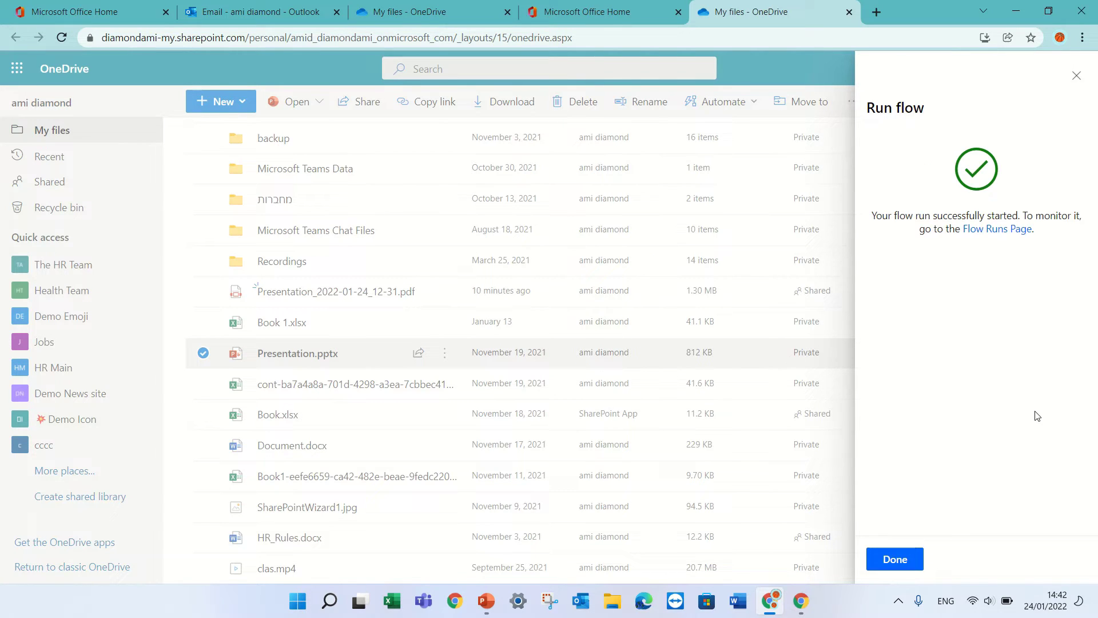
pyautogui.click(898, 560)
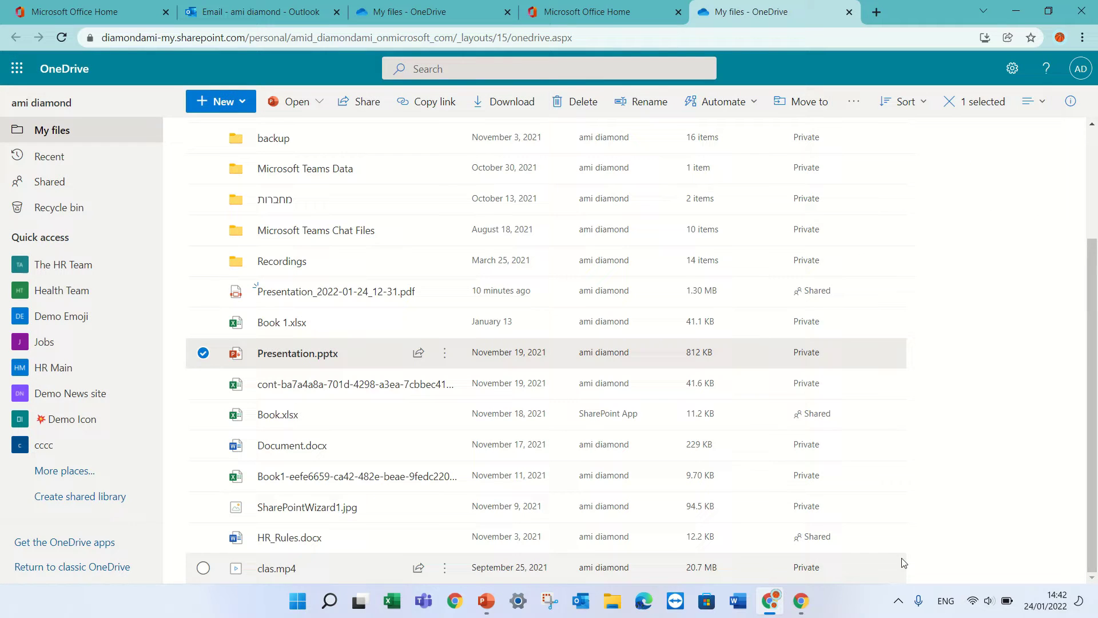
# - Refresh My files to reveal Presentation_2022-01-24_12-42.pdf, then close its preview
pyautogui.click(62, 38)
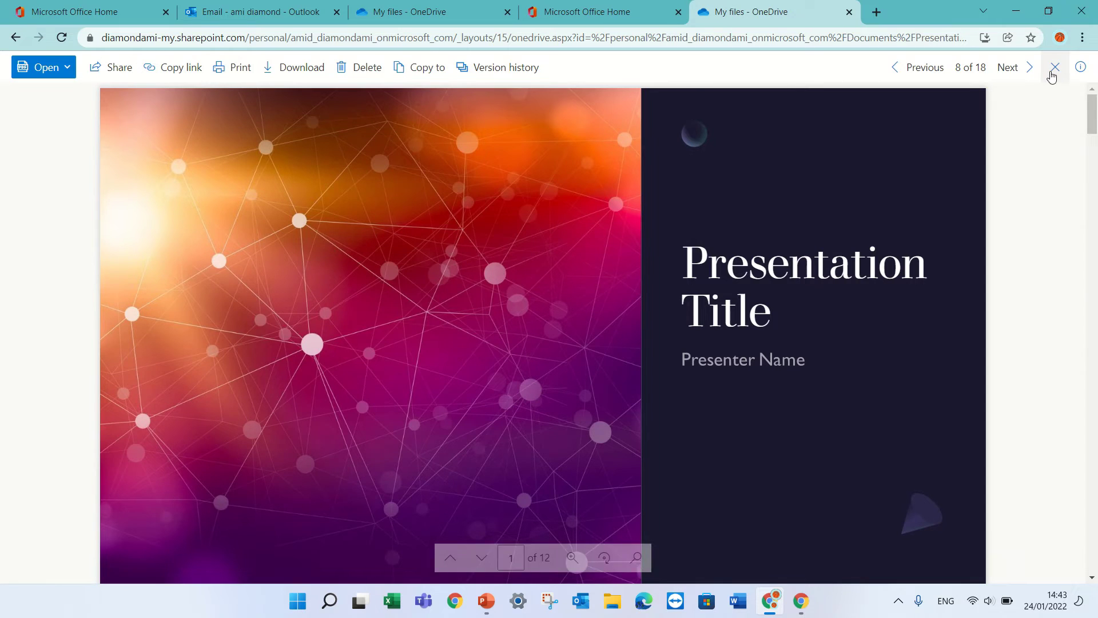
pyautogui.click(1055, 69)
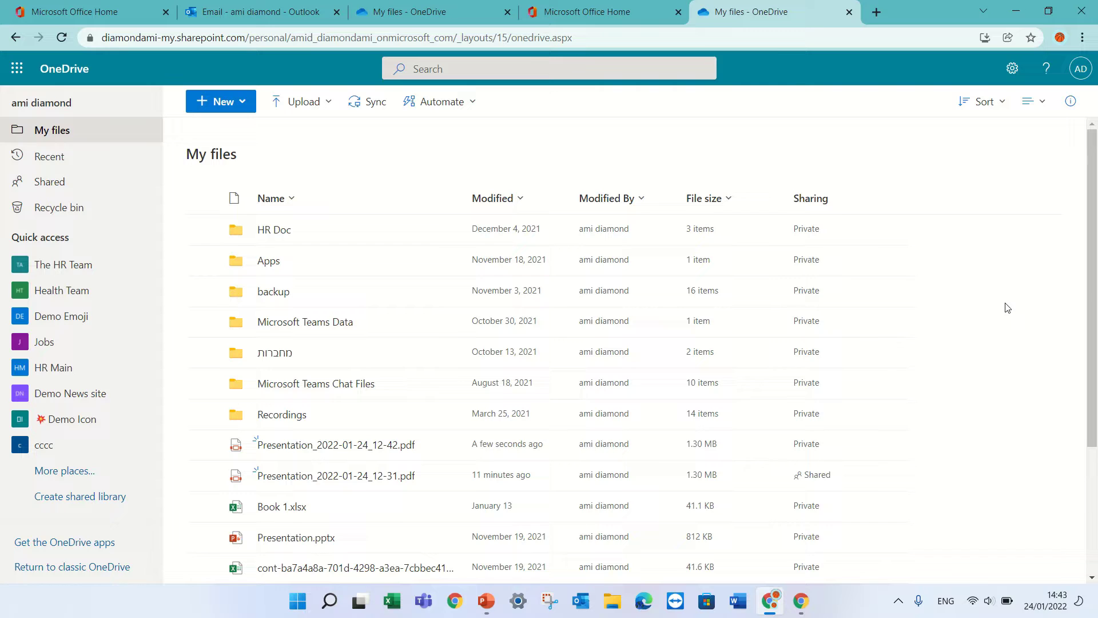
pyautogui.scroll(-2, 515, 361)
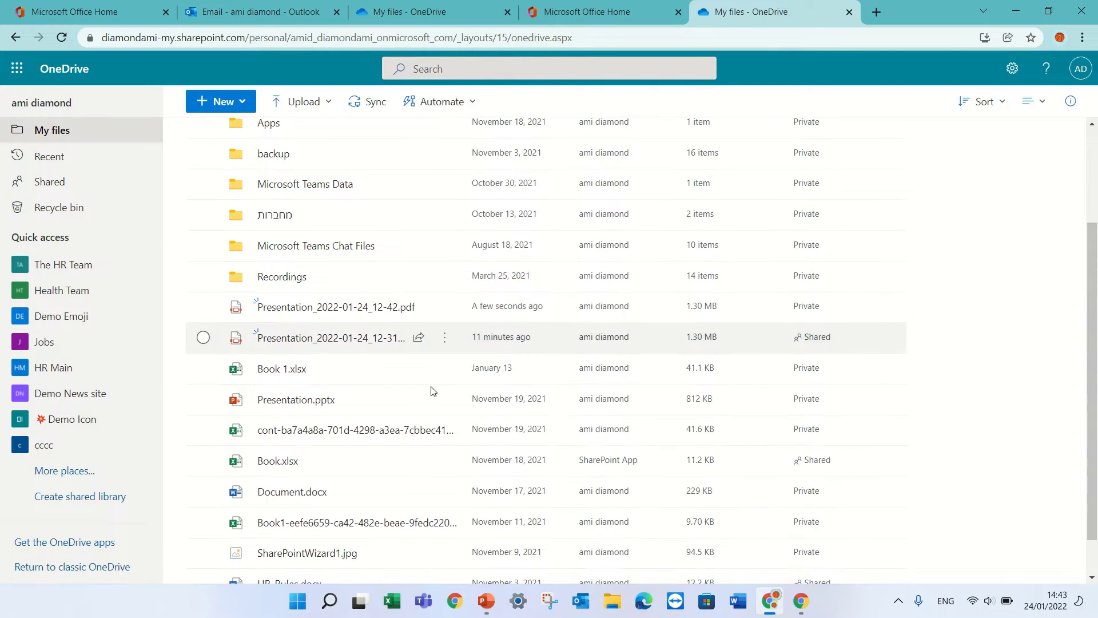
# - Run the Automate 'Copy file as a PDF' flow on Document.docx and dismiss the confirmation
pyautogui.click(203, 491)
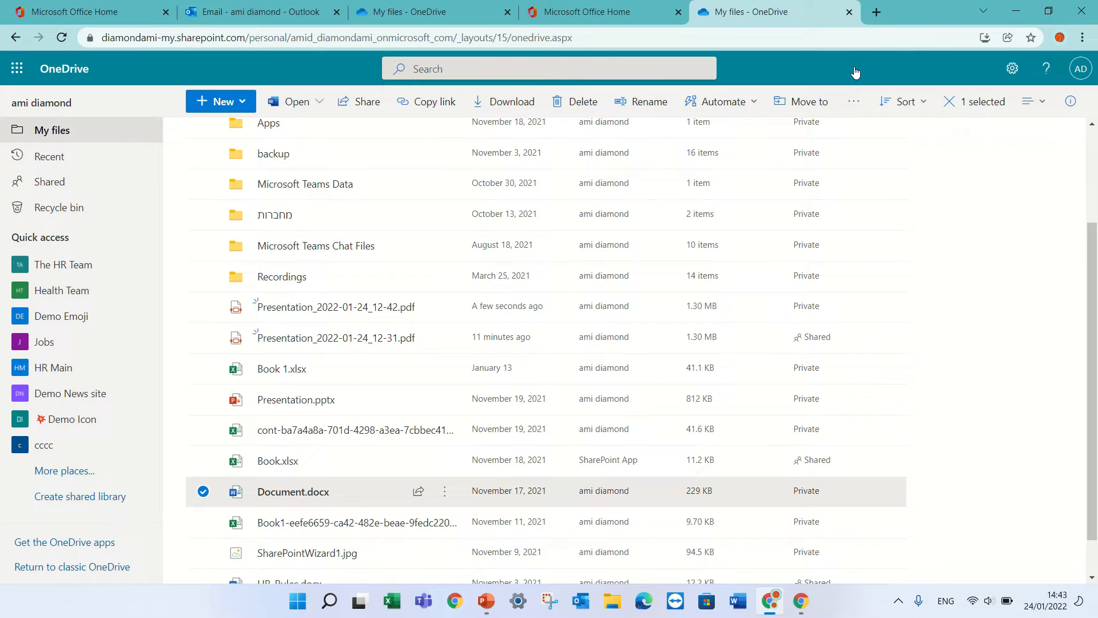
pyautogui.click(444, 490)
pyautogui.moveTo(486, 515)
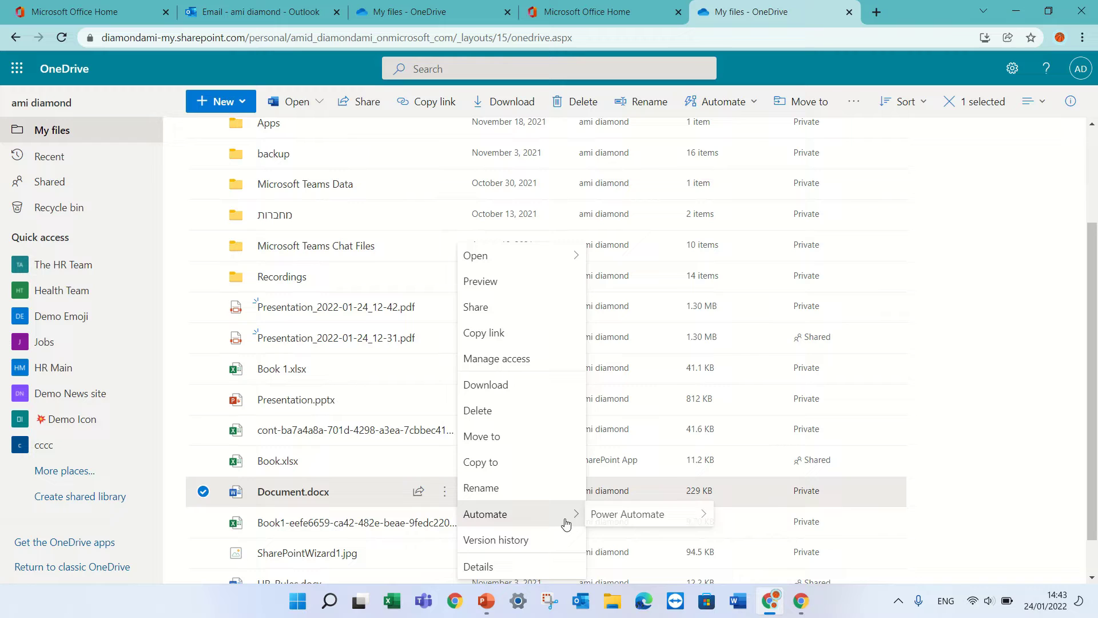
pyautogui.click(650, 518)
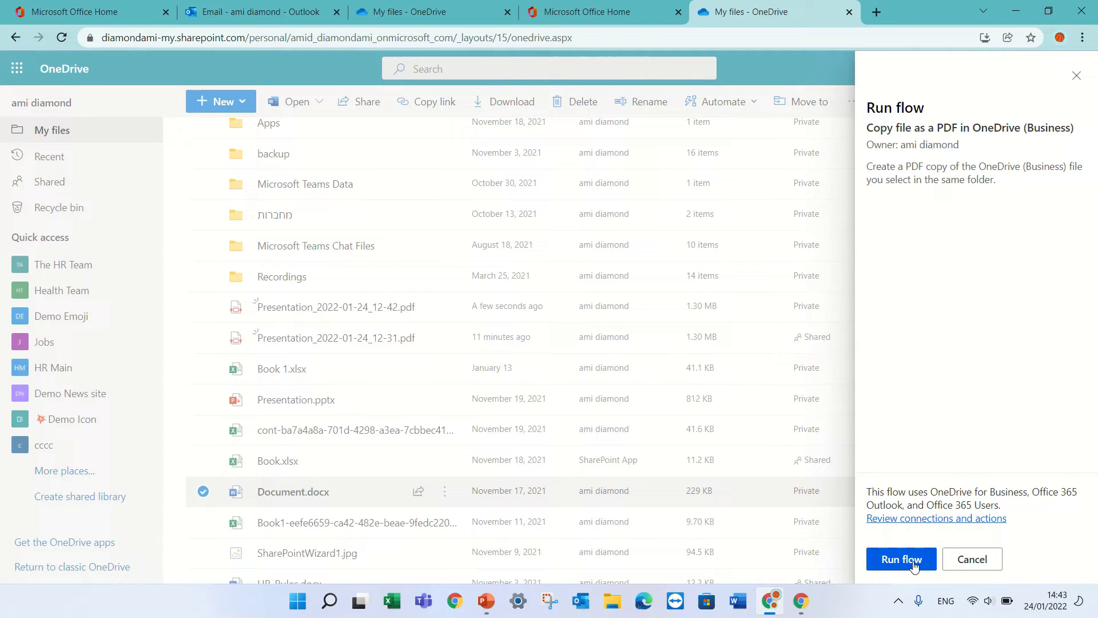
pyautogui.click(916, 560)
pyautogui.click(916, 560)
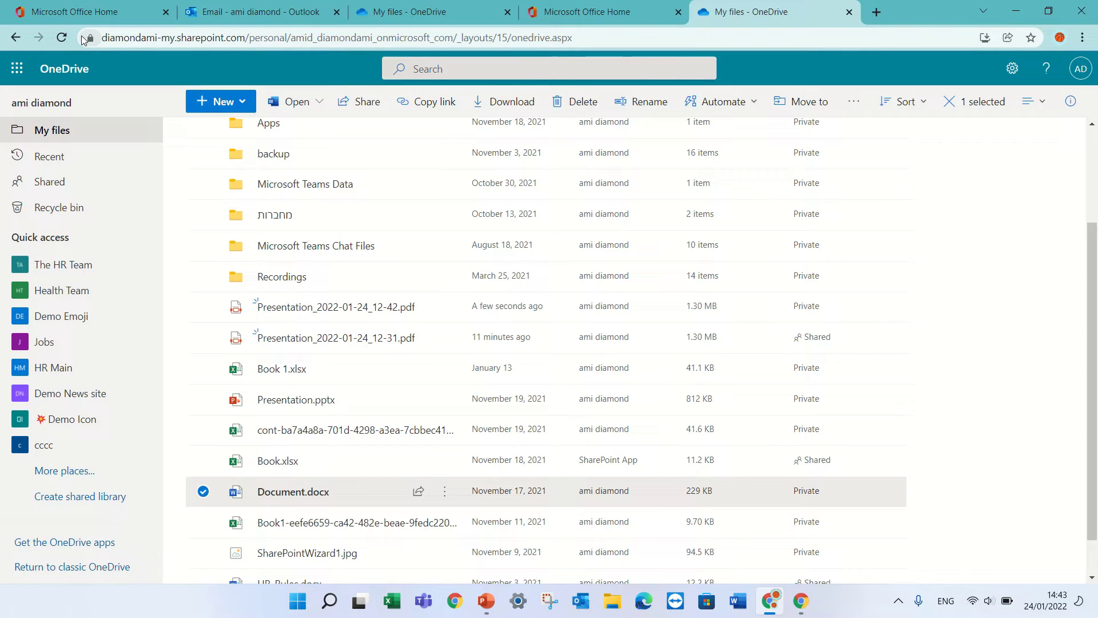
# - Refresh the list, then preview and close Document_2022-01-24_12-43.pdf
pyautogui.click(62, 38)
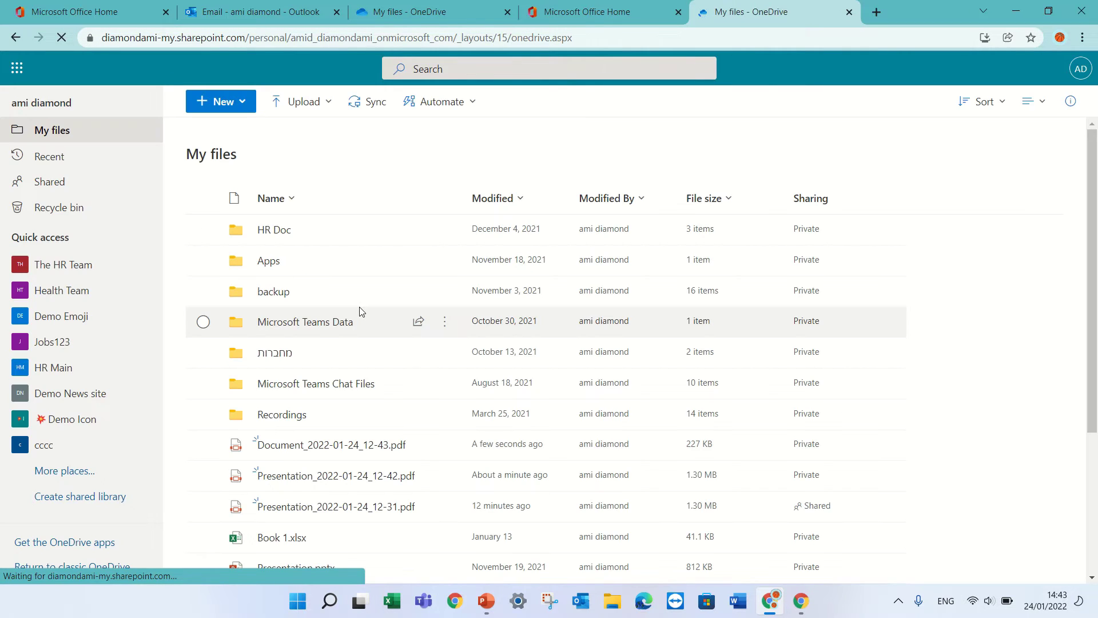
pyautogui.click(326, 446)
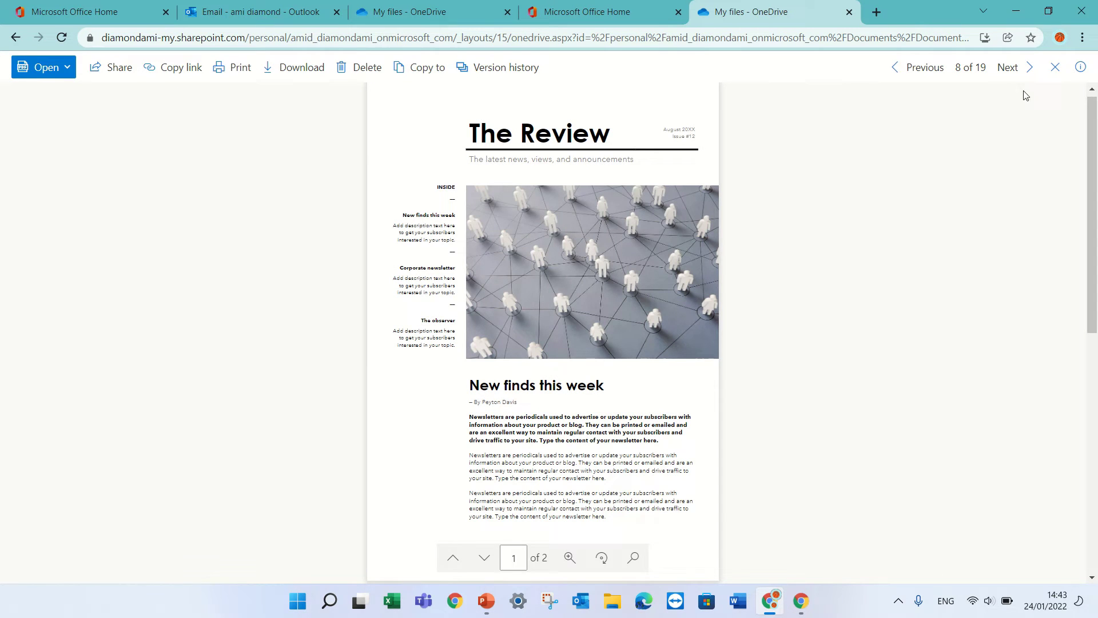
pyautogui.click(1056, 67)
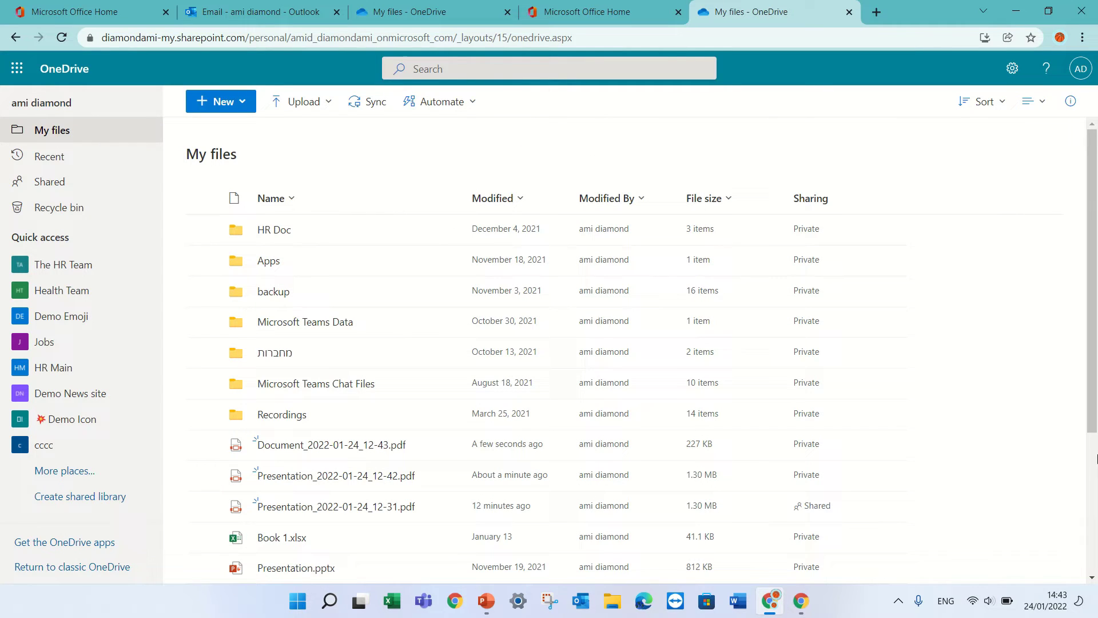
pyautogui.moveTo(1094, 342); pyautogui.dragTo(1073, 474)
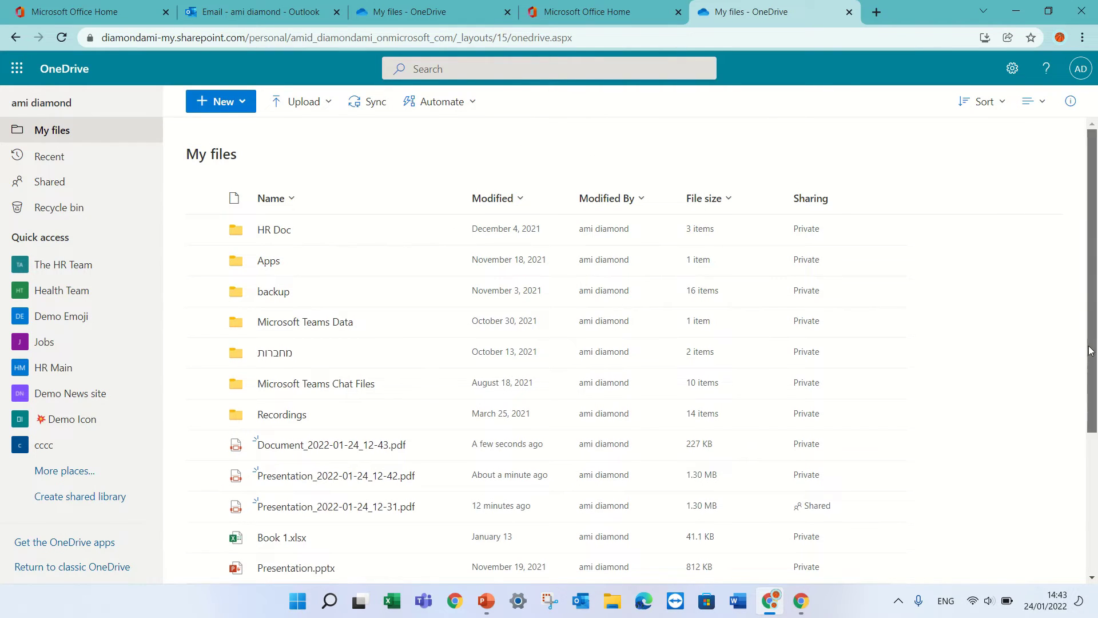
pyautogui.moveTo(589, 470)
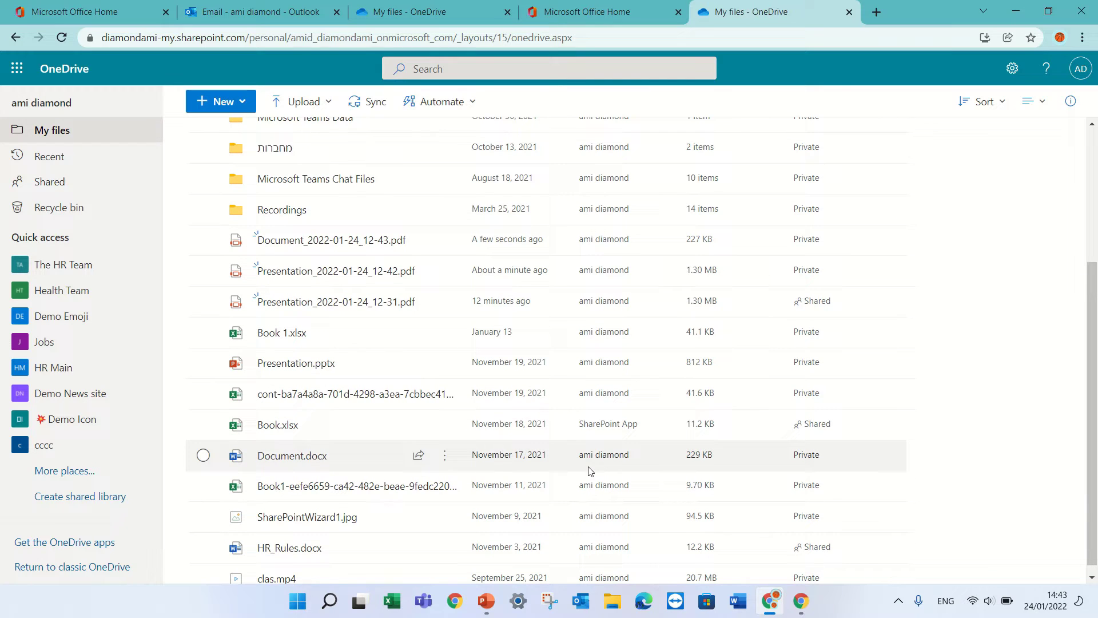
# - Set up a sign-off request for Document.docx with Alex Wilber as approver and the message 'please view the doc'
pyautogui.click(203, 455)
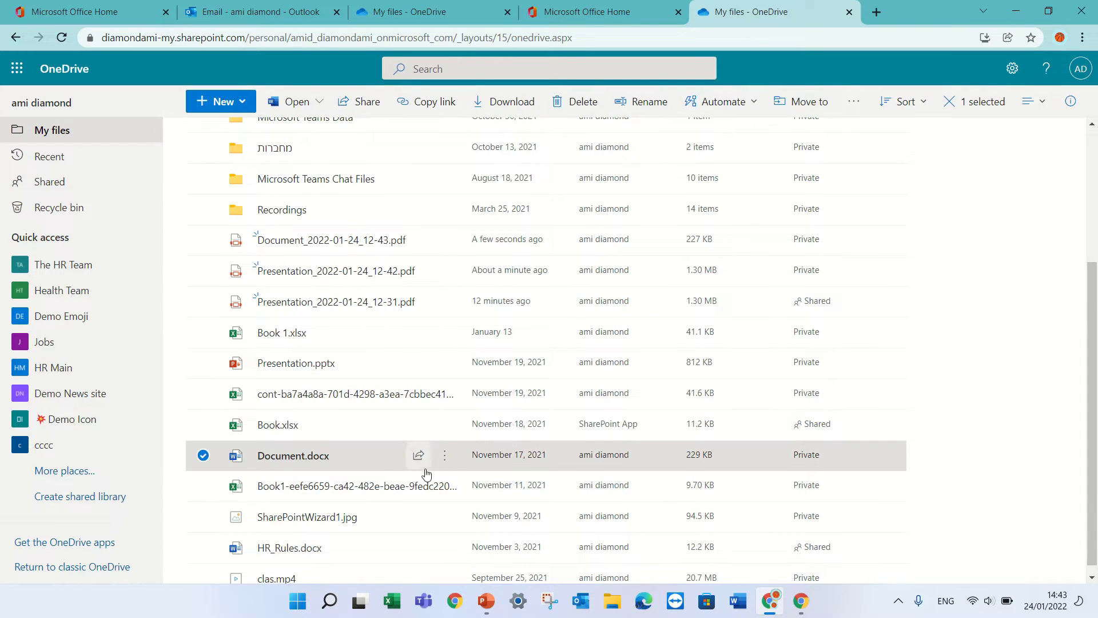
pyautogui.click(448, 460)
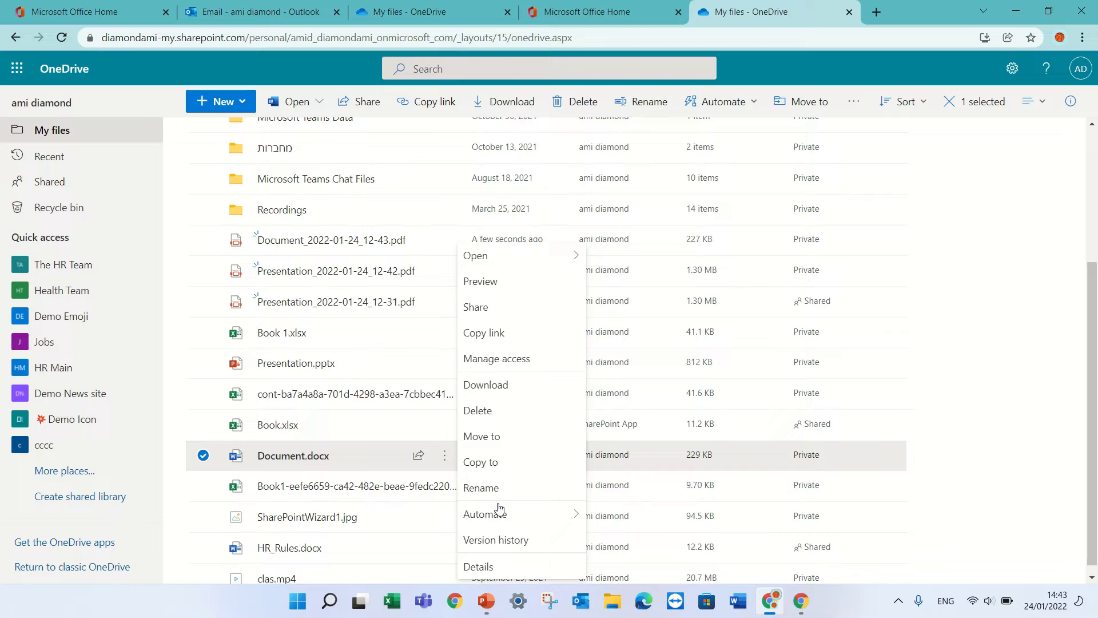
pyautogui.moveTo(520, 514)
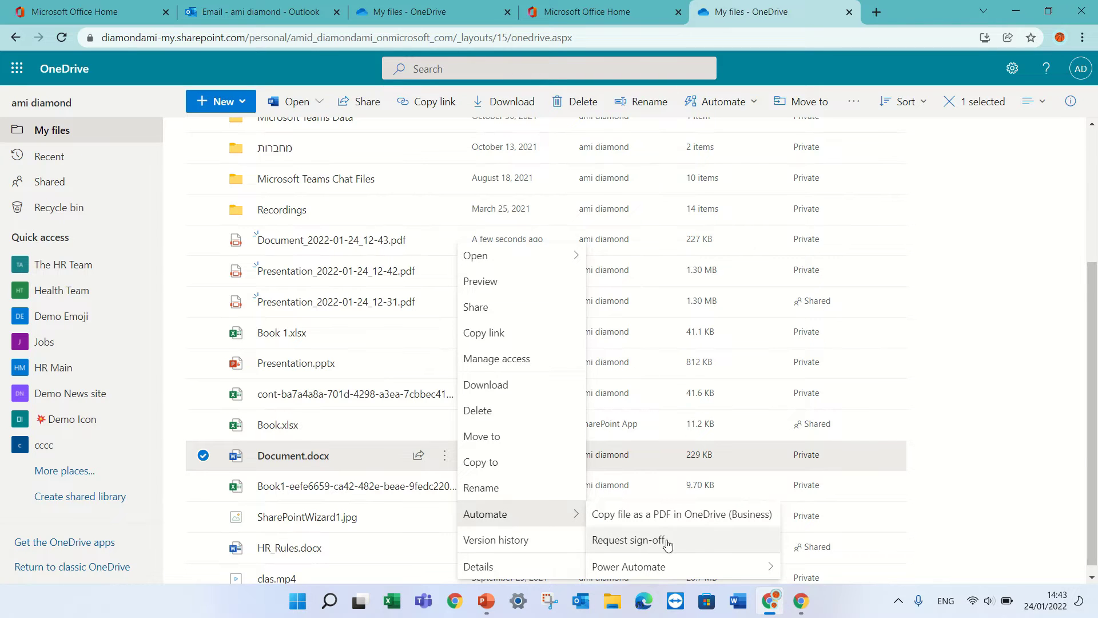
pyautogui.click(714, 550)
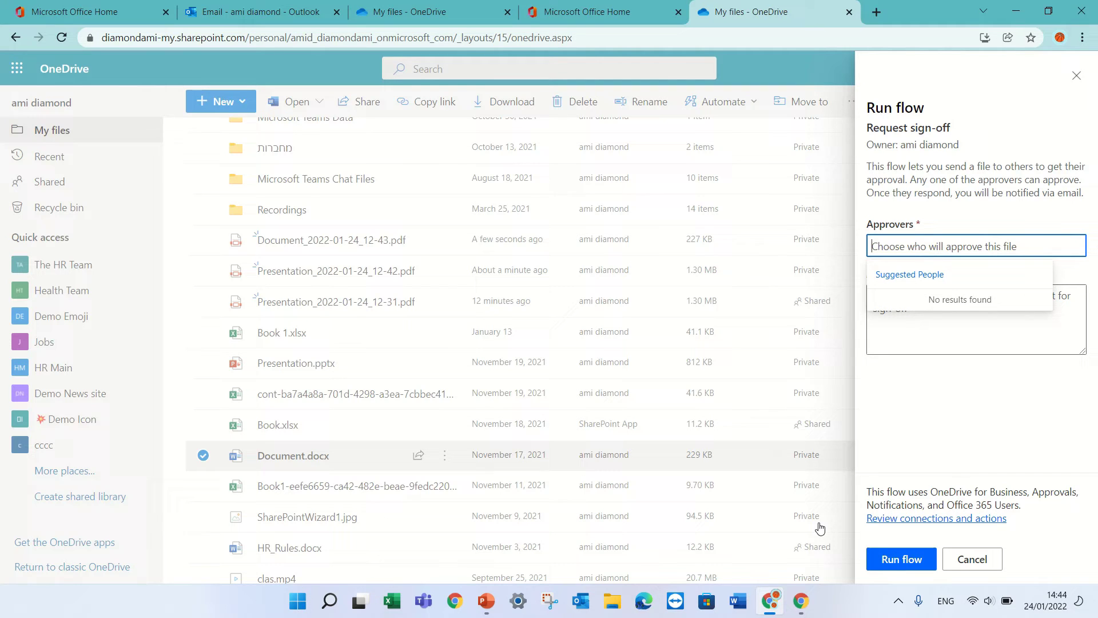
pyautogui.write('alexw')
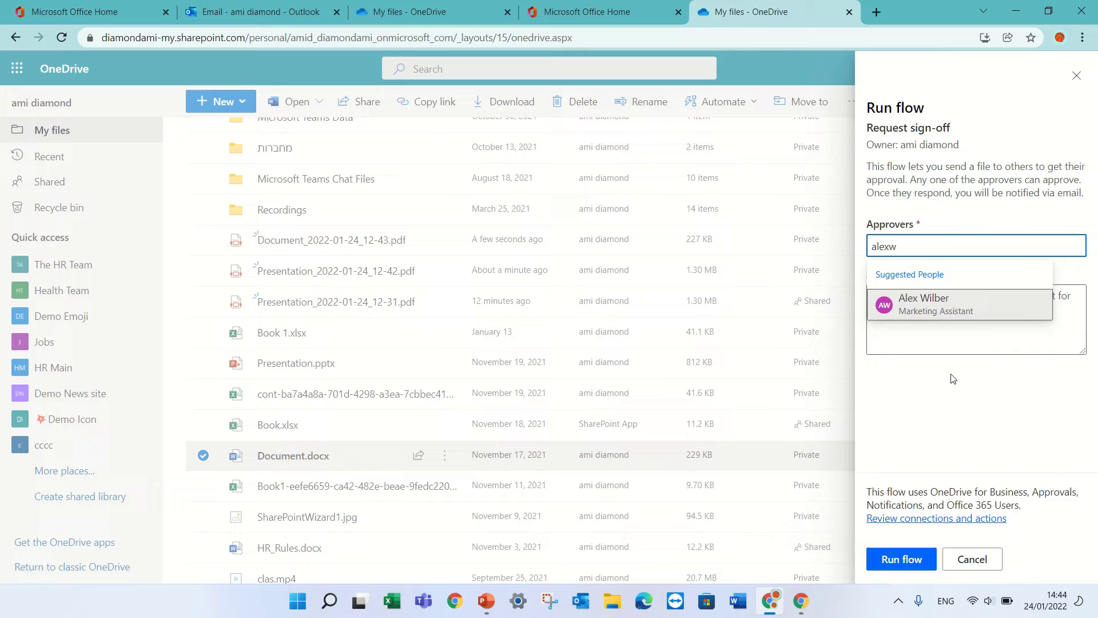
pyautogui.click(926, 314)
pyautogui.click(921, 314)
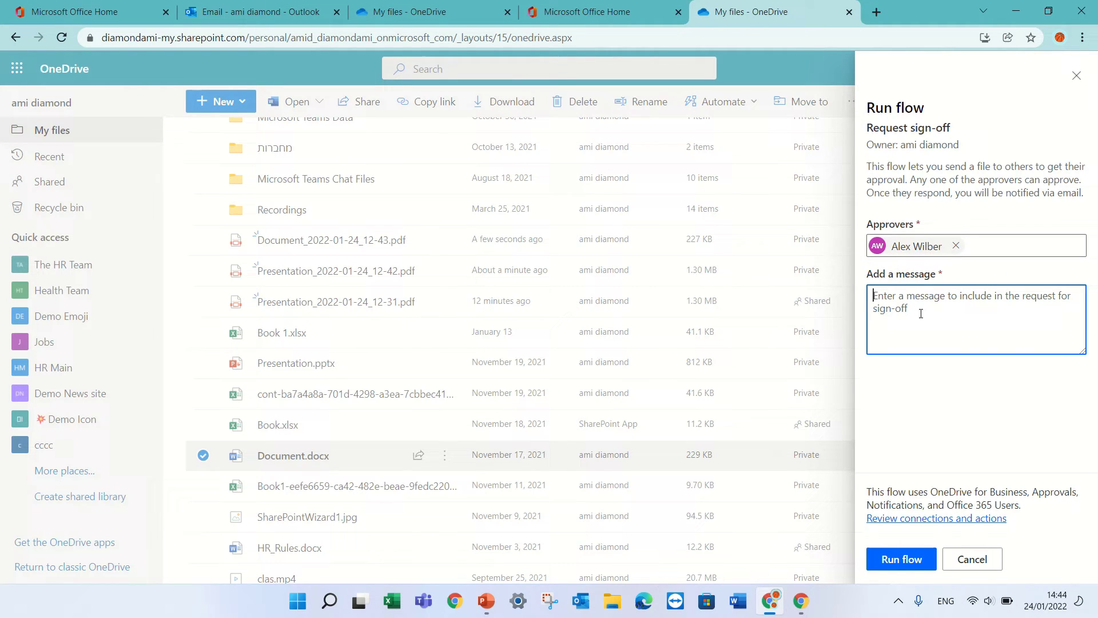
pyautogui.write('please')
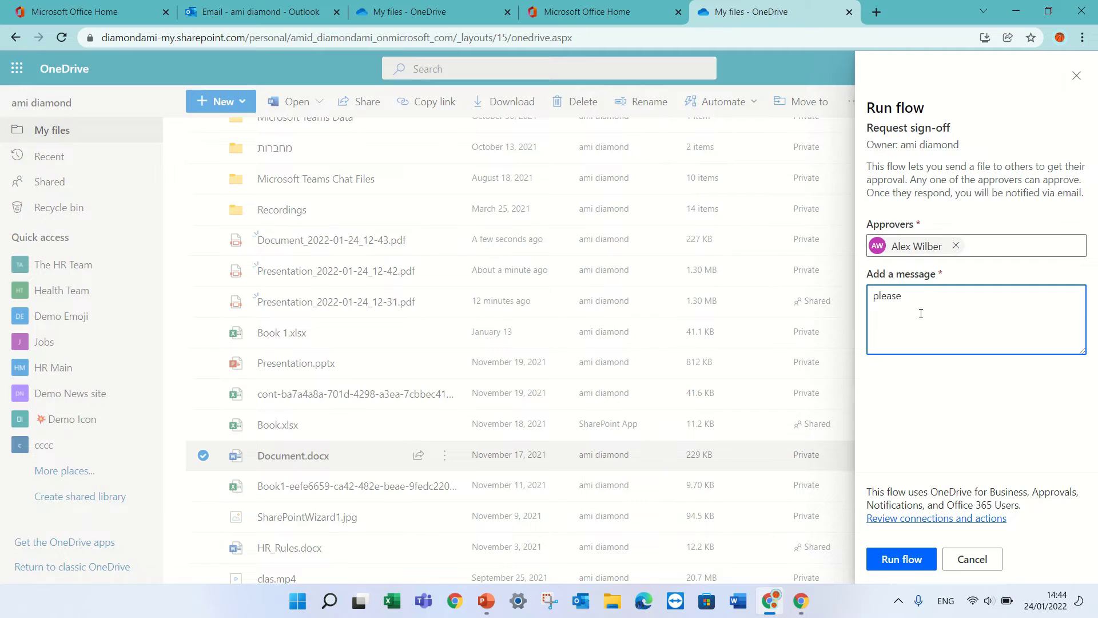
pyautogui.write(' view the doc')
# - Run the sign-off flow, dismiss the confirmation, and switch to the approver's Outlook window
pyautogui.click(898, 561)
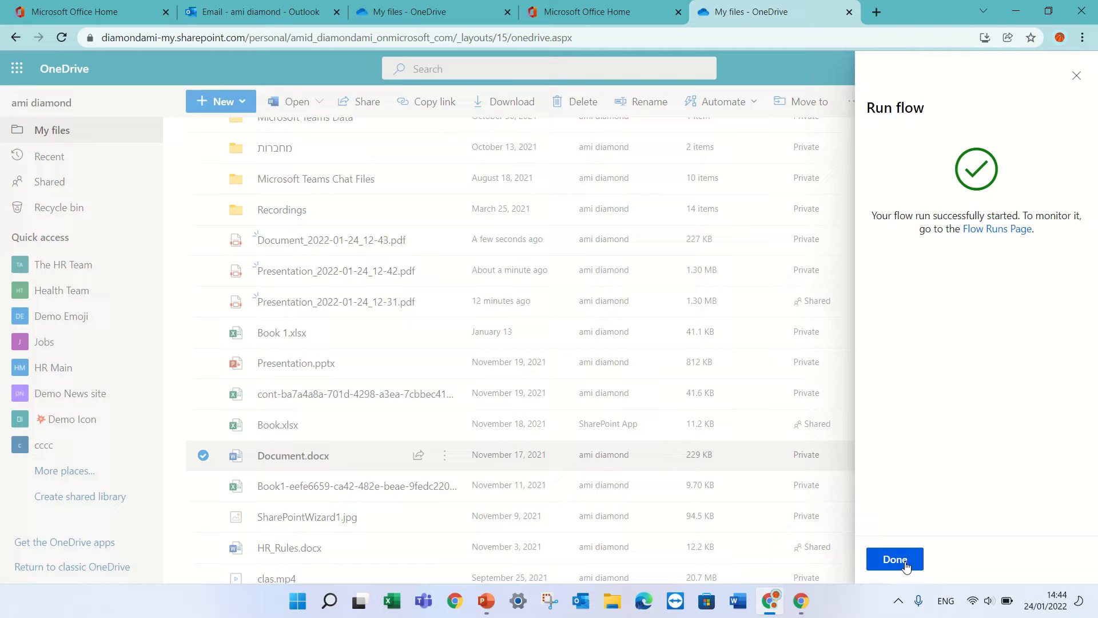
pyautogui.click(891, 561)
pyautogui.click(798, 603)
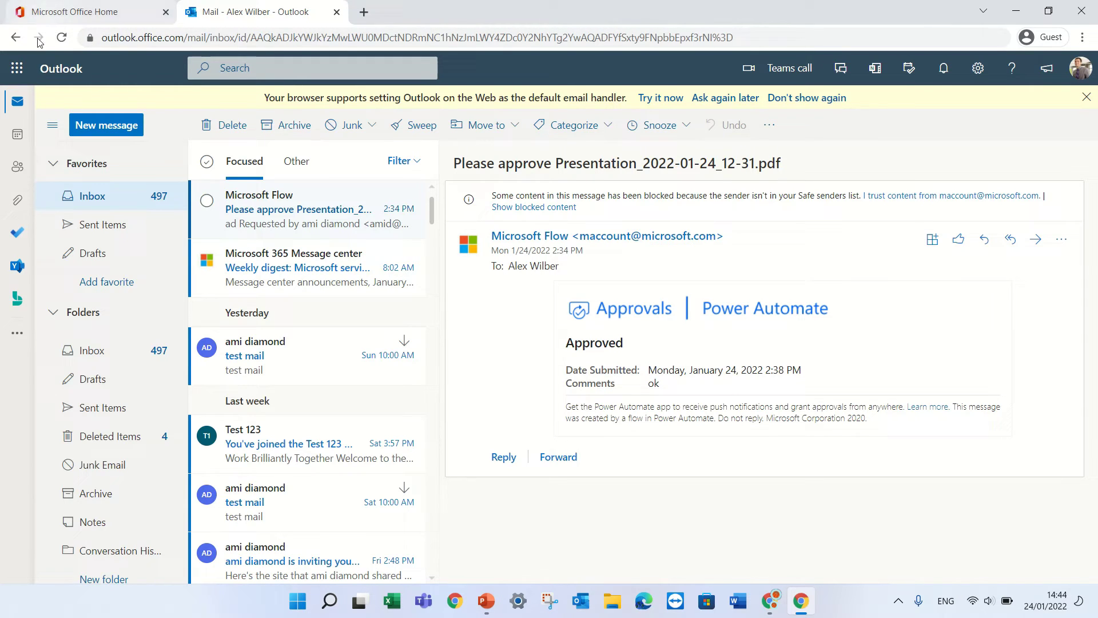
# - Refresh the approver's mailbox and open the 'Please approve Document.docx' email
pyautogui.click(60, 38)
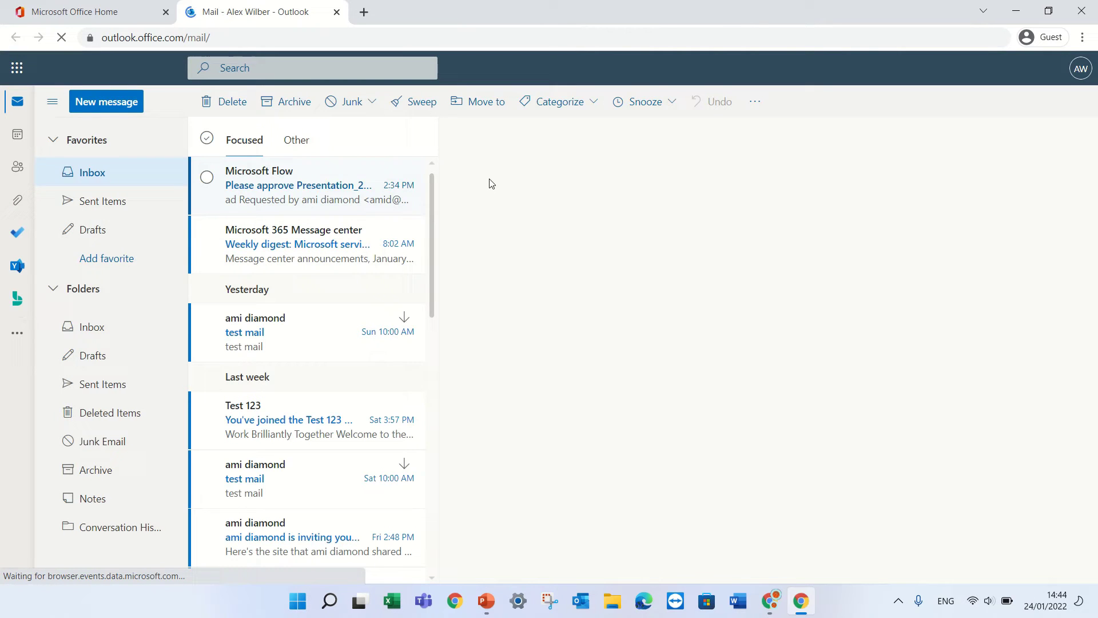
pyautogui.click(306, 186)
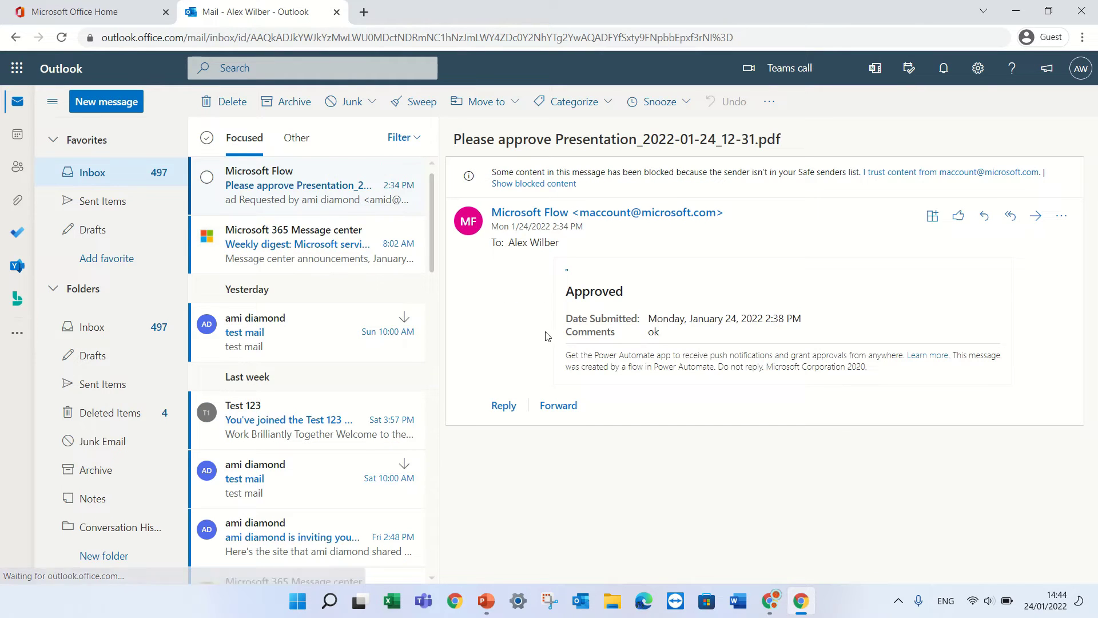
pyautogui.click(289, 246)
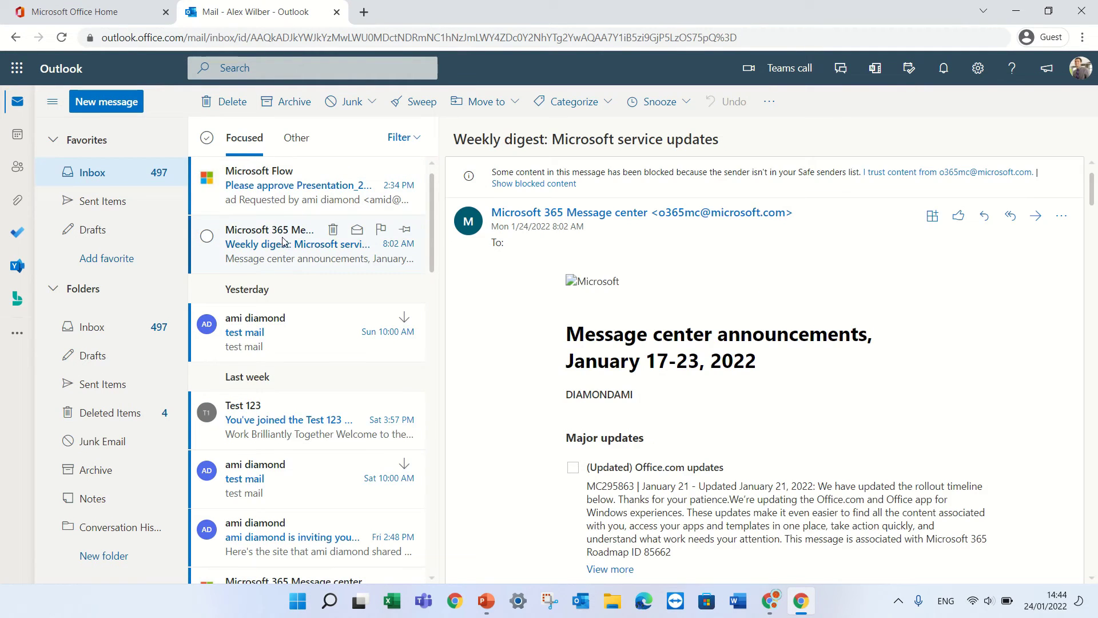
pyautogui.click(280, 193)
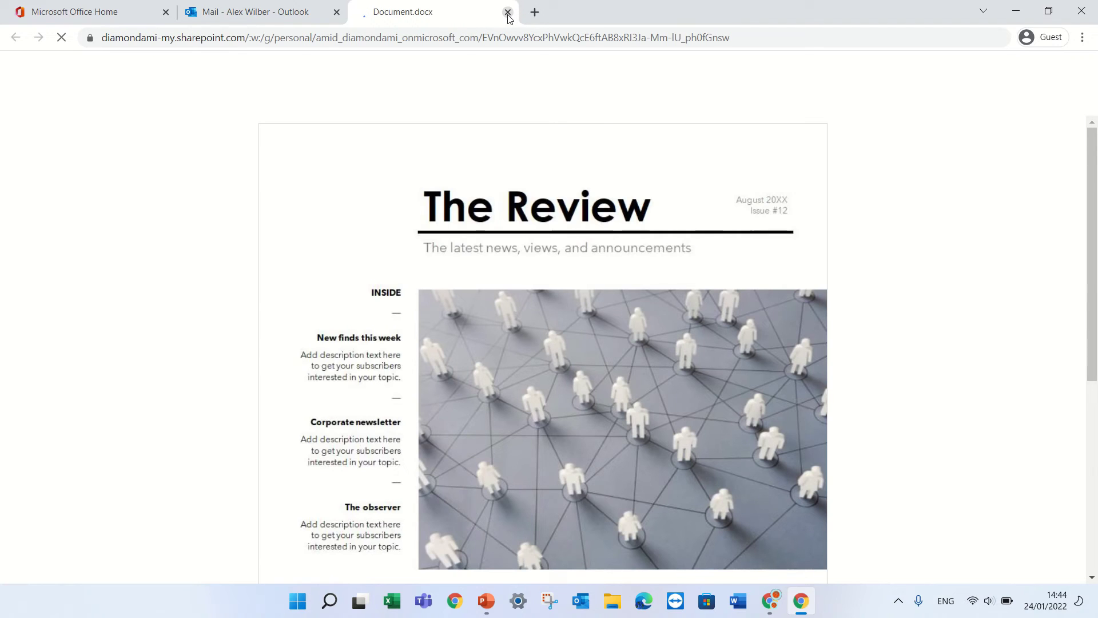
pyautogui.click(508, 13)
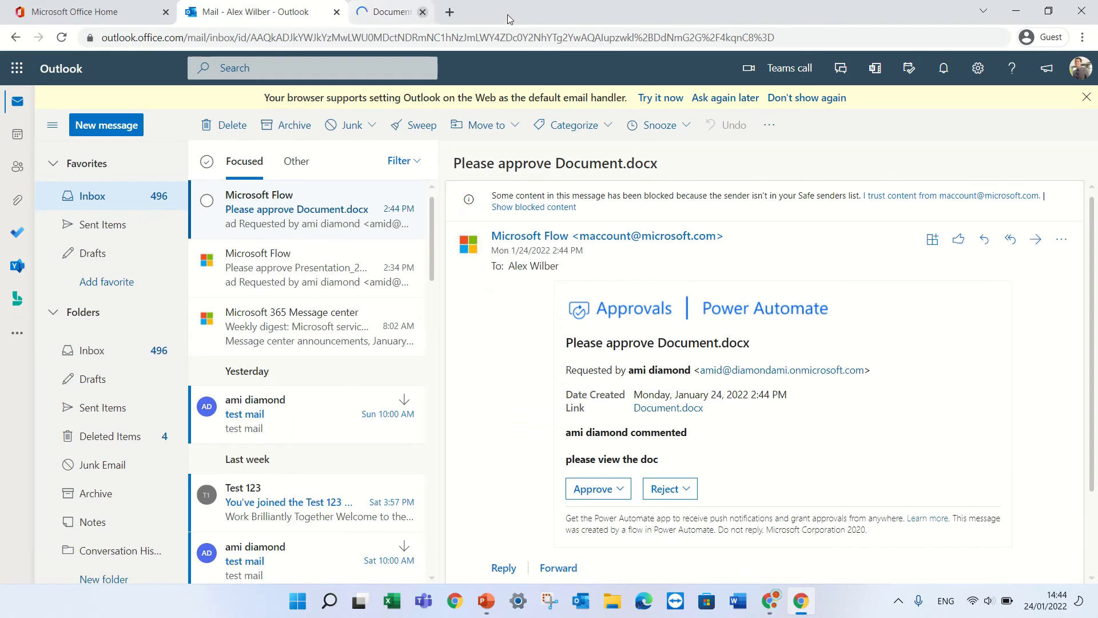
# - Approve the Document.docx request with the comment 'ok'
pyautogui.click(621, 490)
pyautogui.click(641, 319)
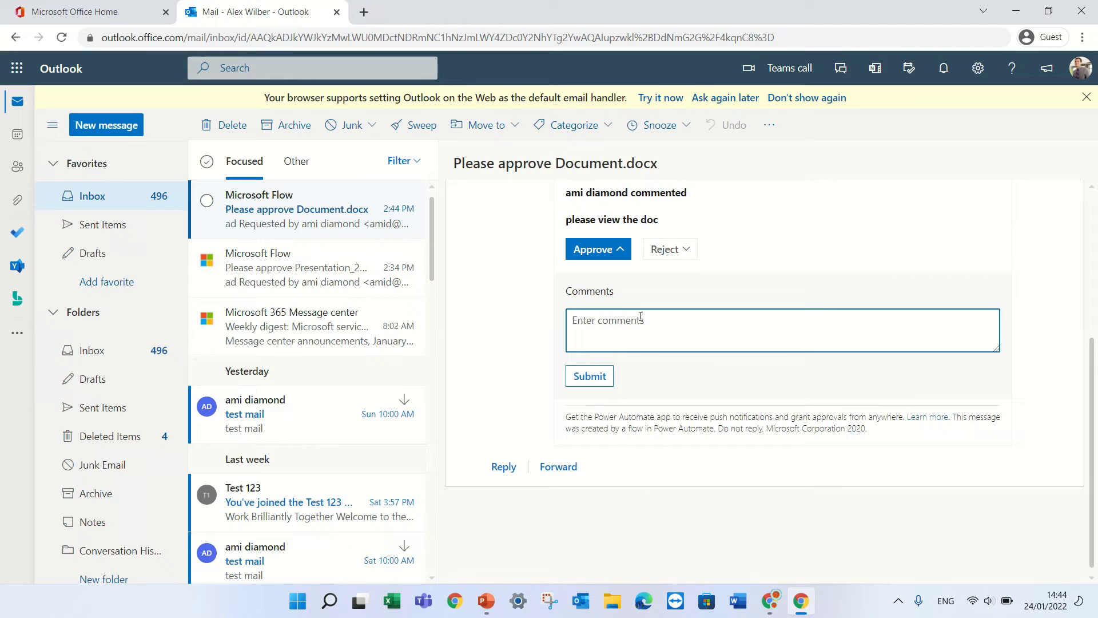
pyautogui.write('ok')
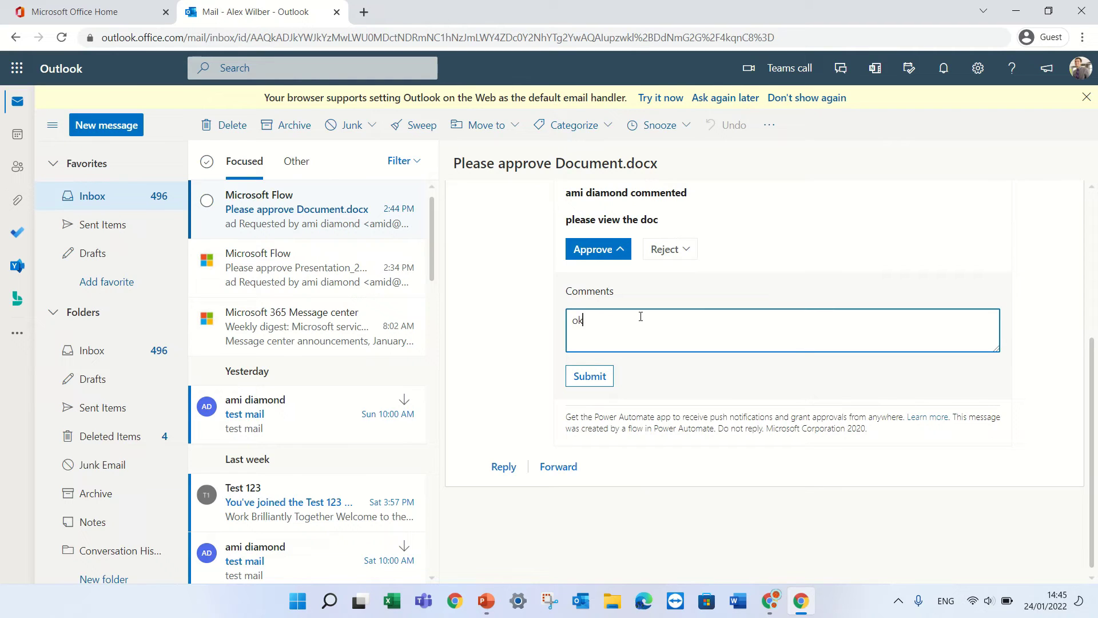
pyautogui.click(590, 376)
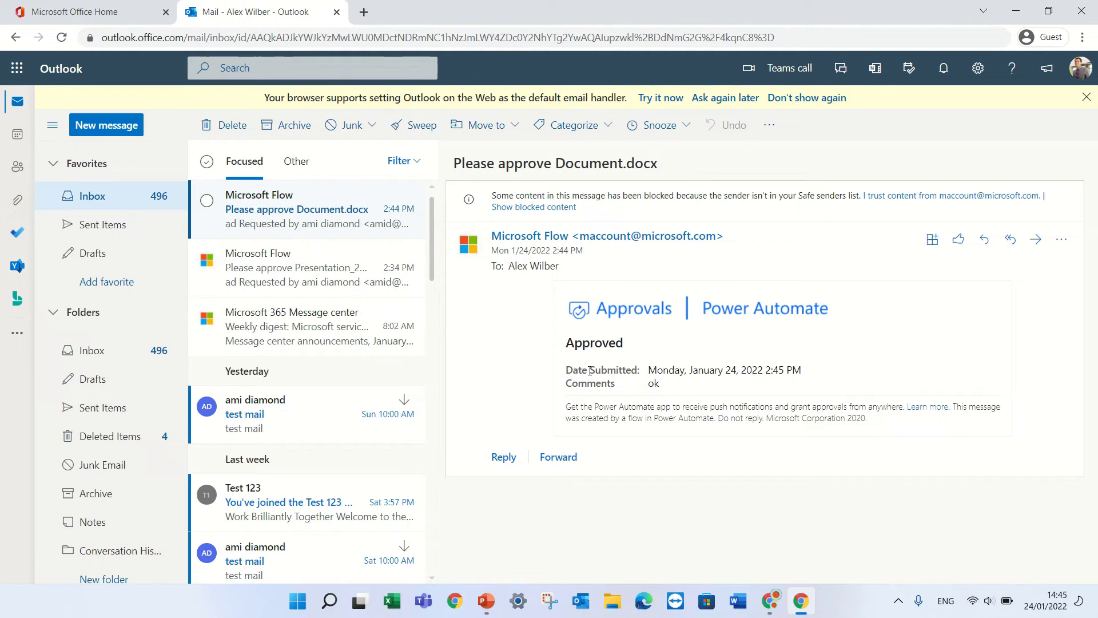
# - In the owner's Outlook, read the Document.docx sign-off and Approved emails, then follow the status link
pyautogui.click(770, 603)
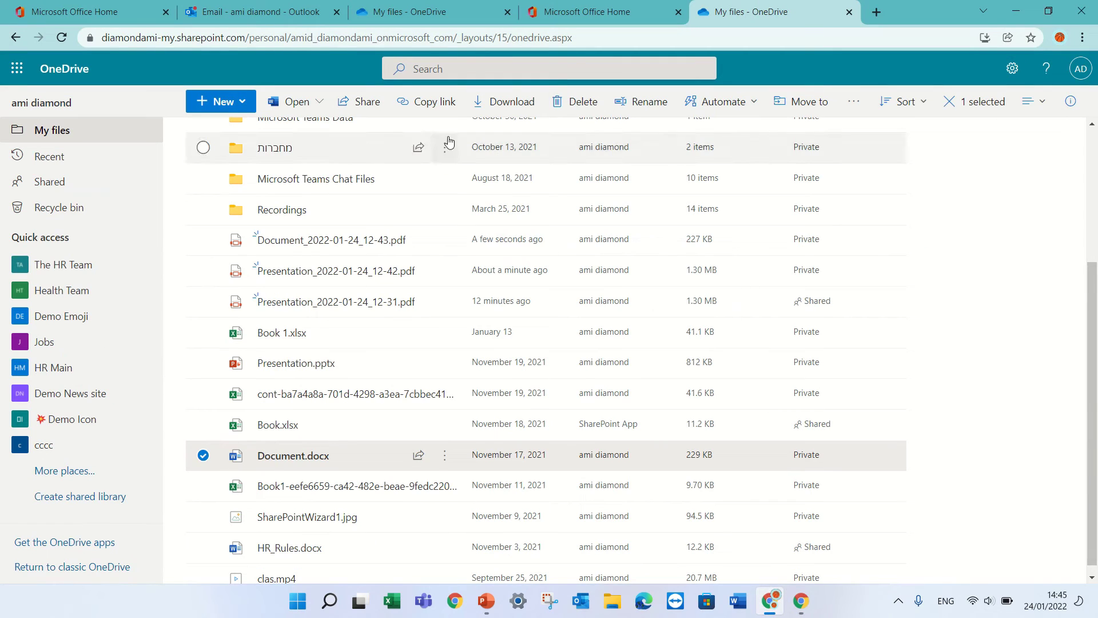
pyautogui.click(242, 15)
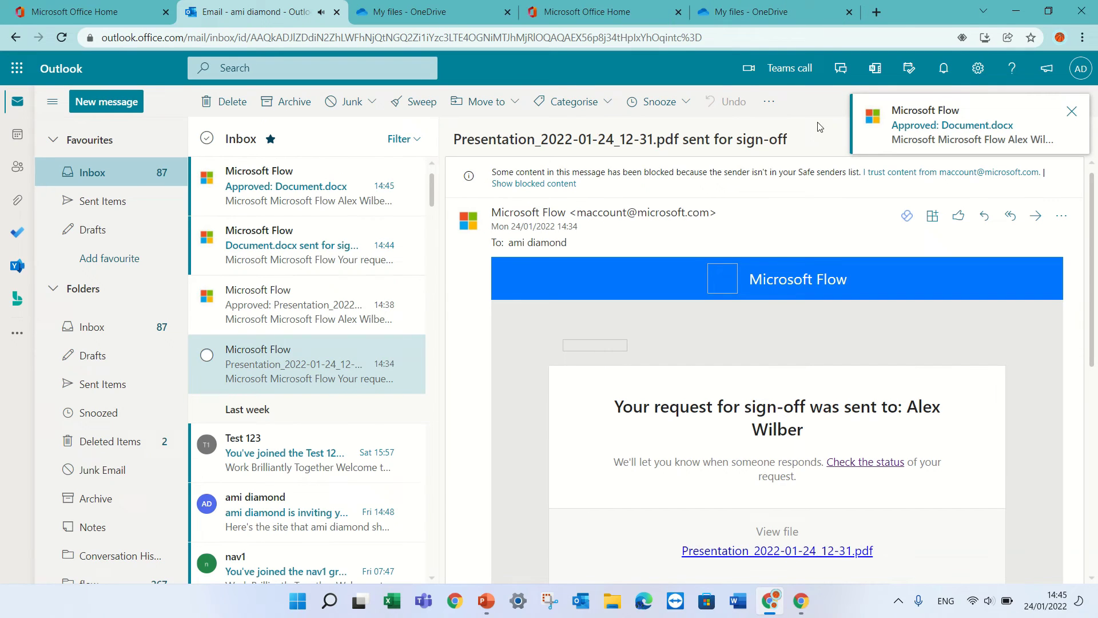
pyautogui.click(295, 261)
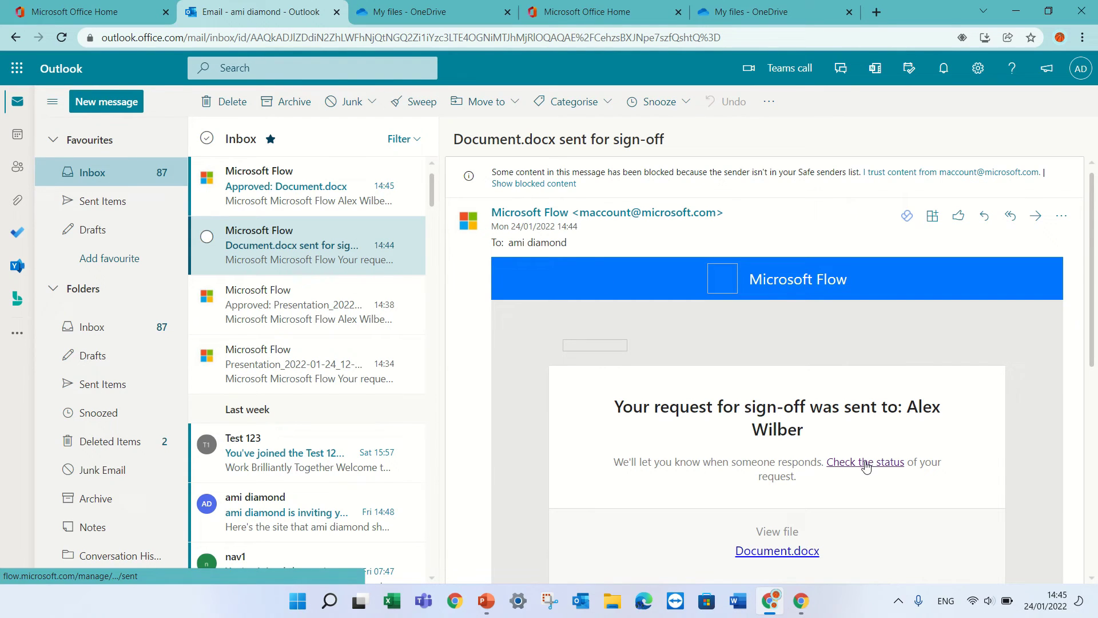
pyautogui.click(261, 199)
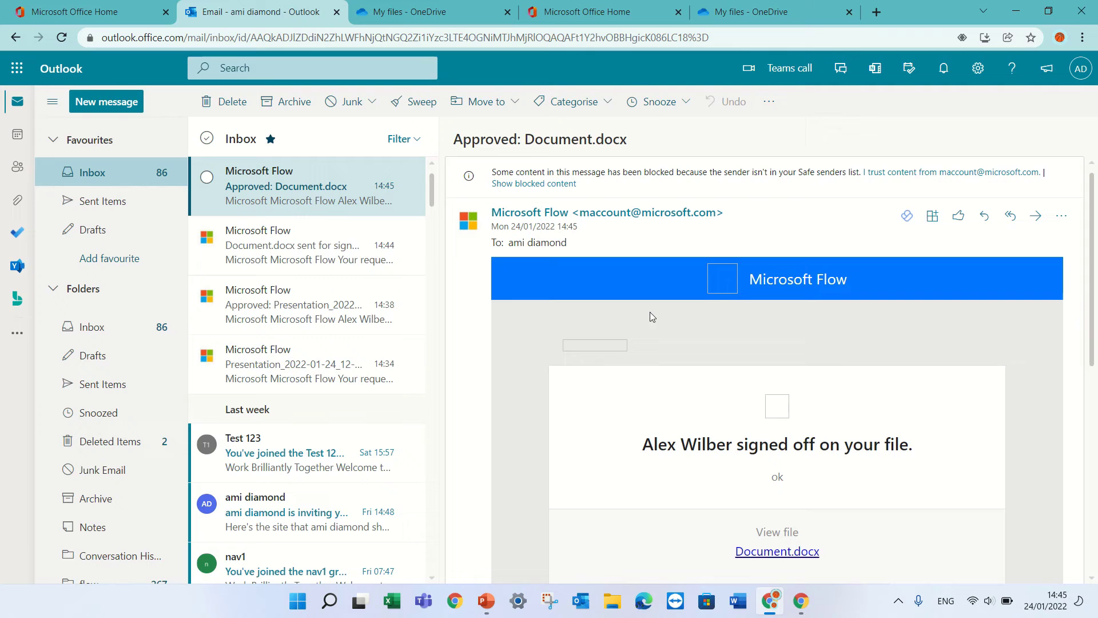
pyautogui.moveTo(292, 244)
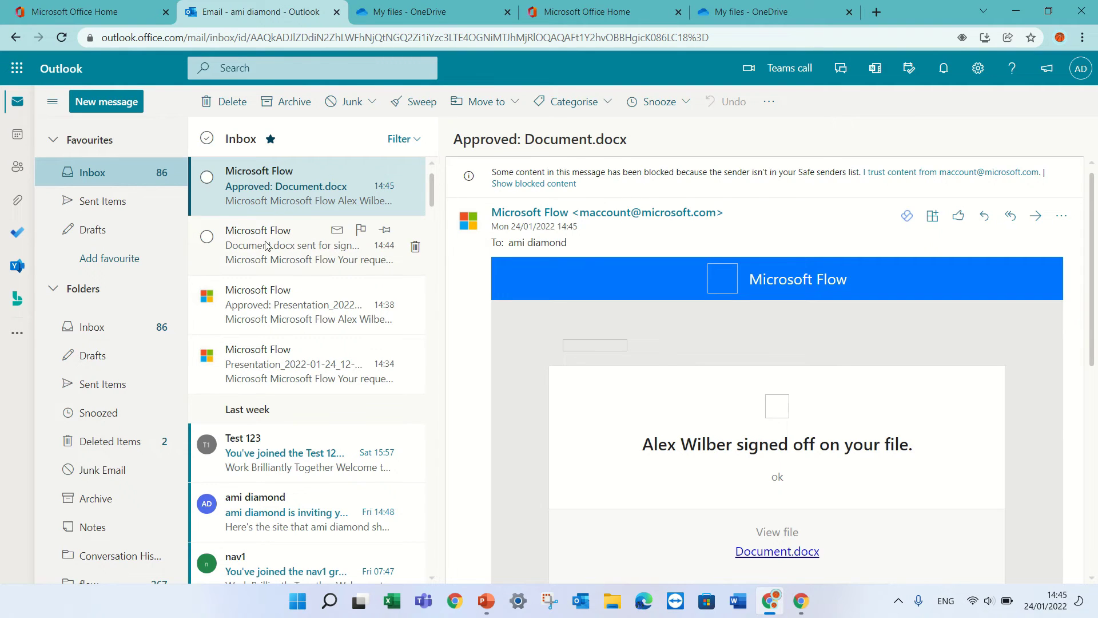
pyautogui.click(260, 246)
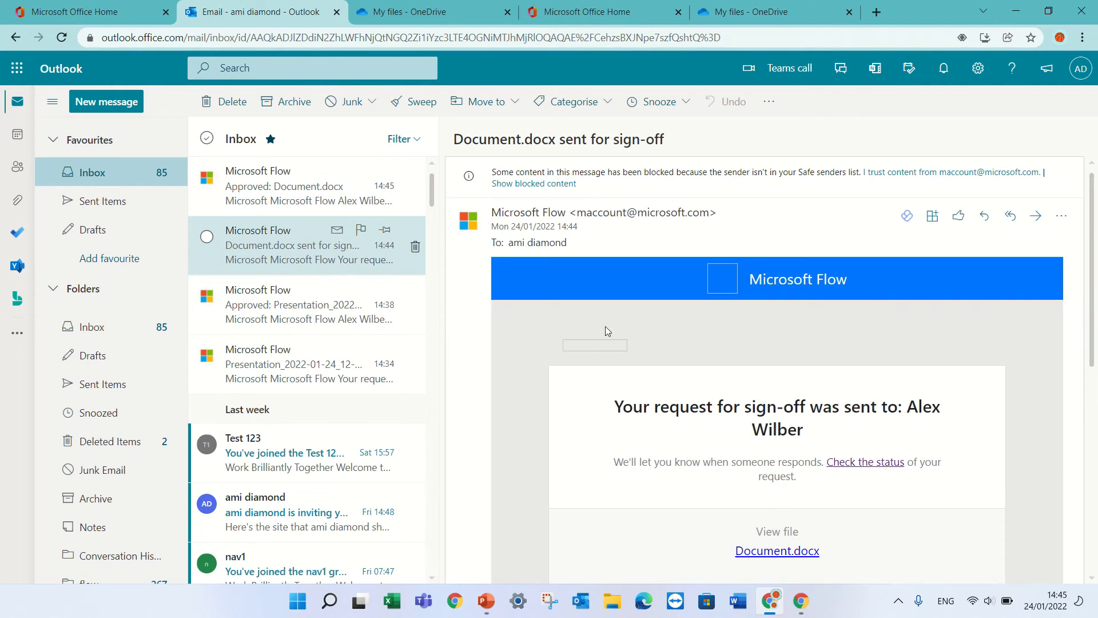
pyautogui.click(864, 463)
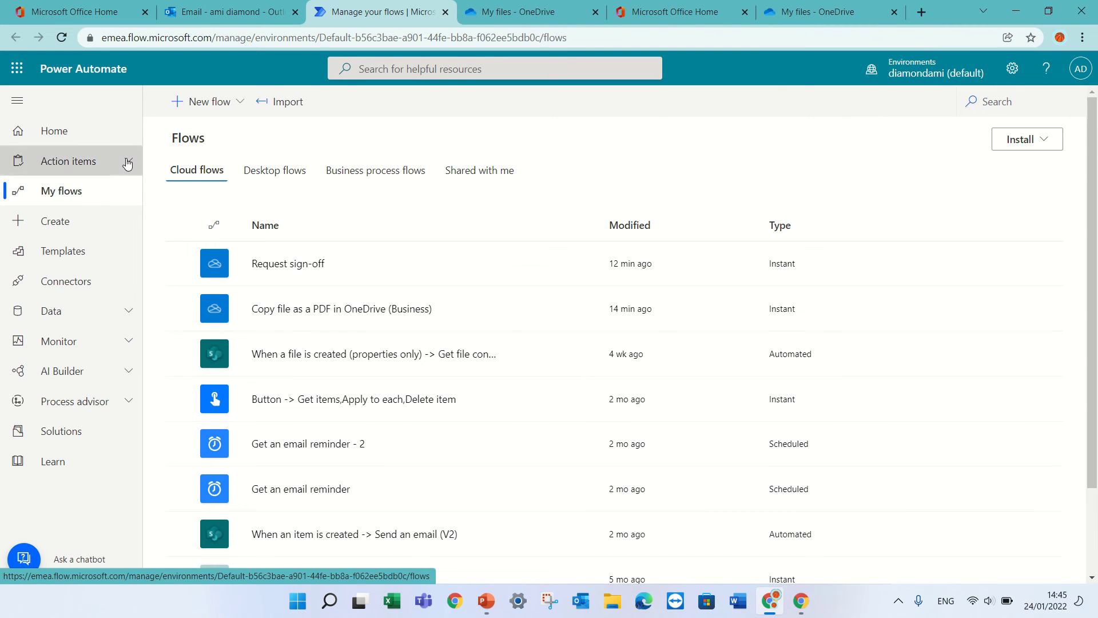
# - Open Power Automate's Approvals page and review its Sent, History and Received tabs
pyautogui.click(122, 163)
pyautogui.click(77, 193)
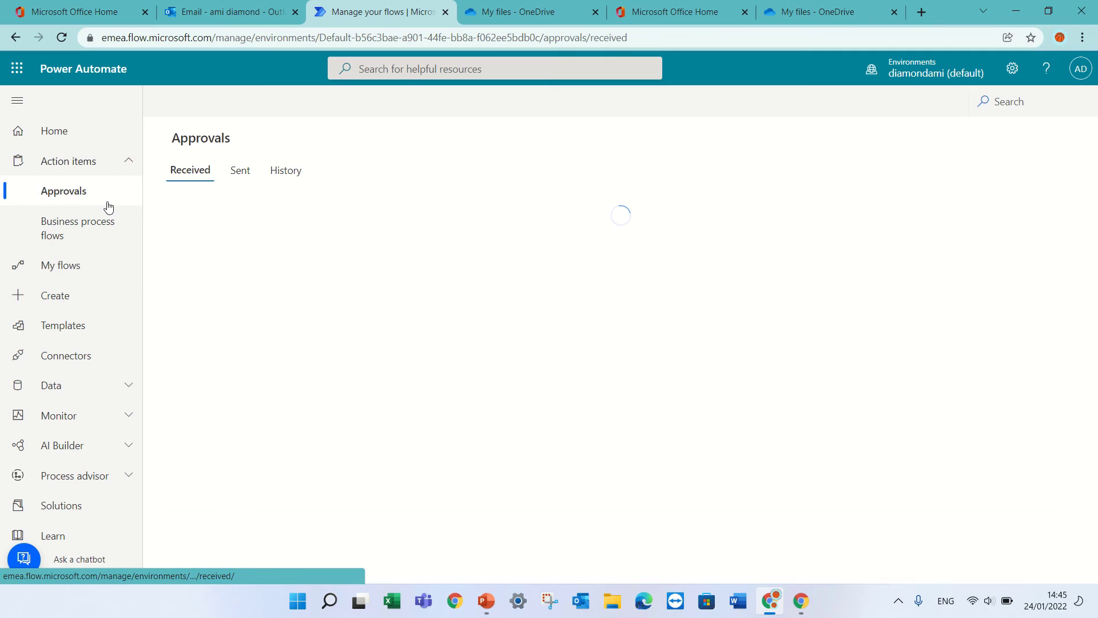
pyautogui.click(238, 173)
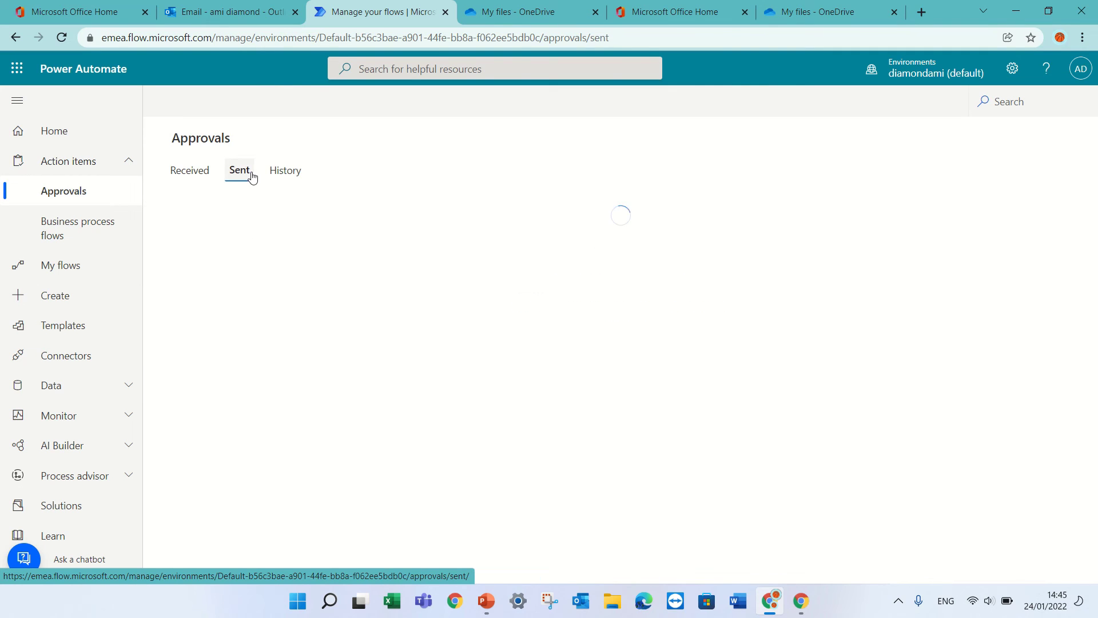
pyautogui.click(283, 175)
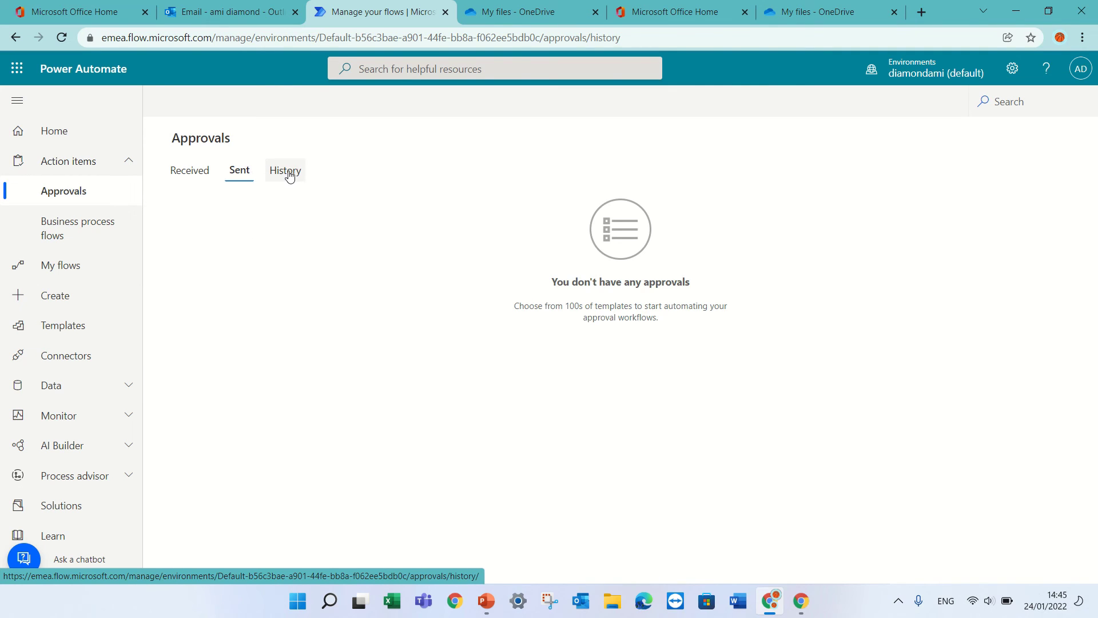
pyautogui.click(238, 175)
pyautogui.click(194, 175)
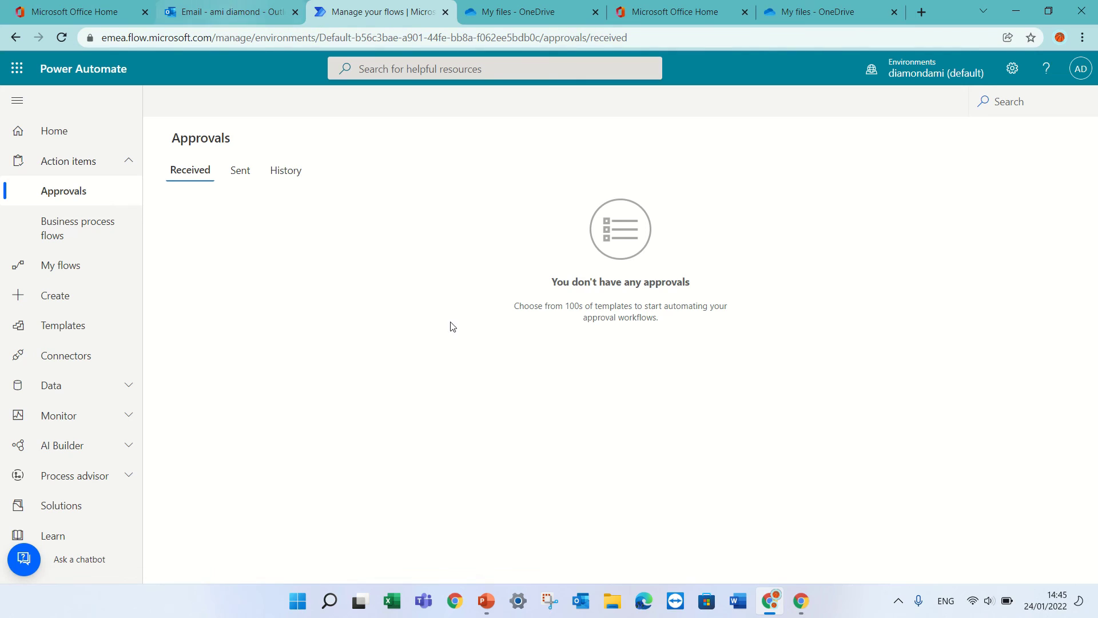
# - Return to the OneDrive tab and close the app launcher to see the new PDF copies
pyautogui.click(512, 16)
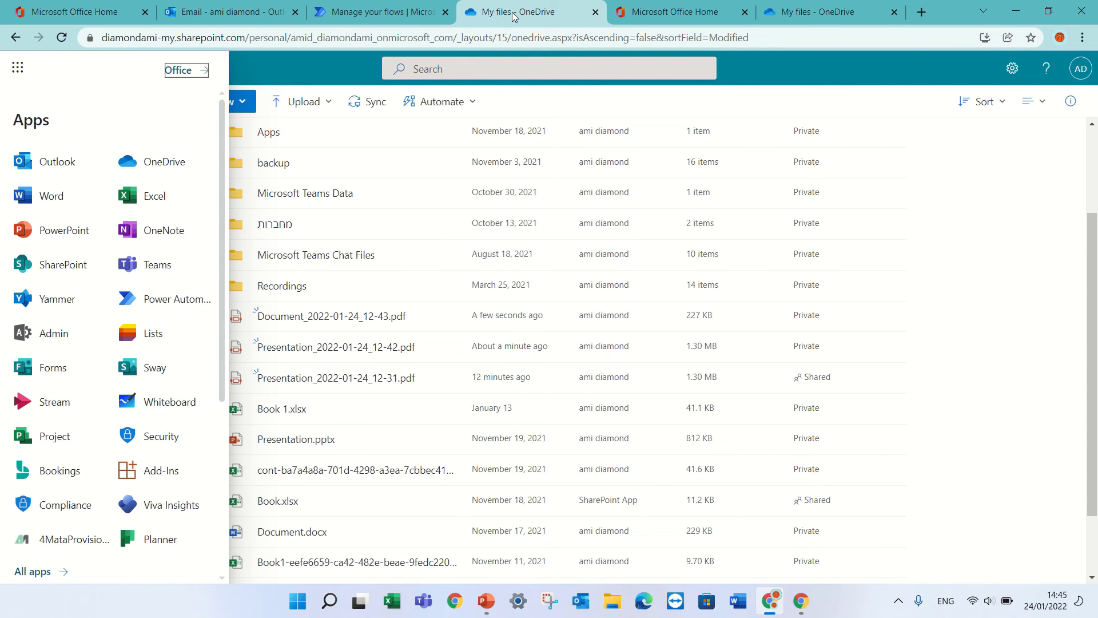
pyautogui.click(294, 68)
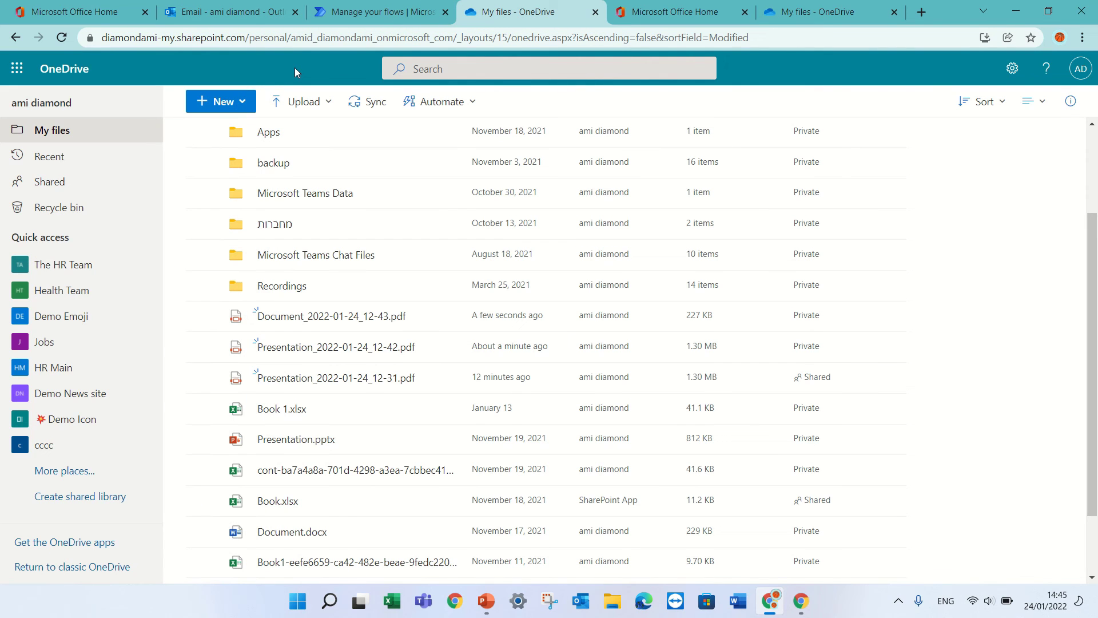